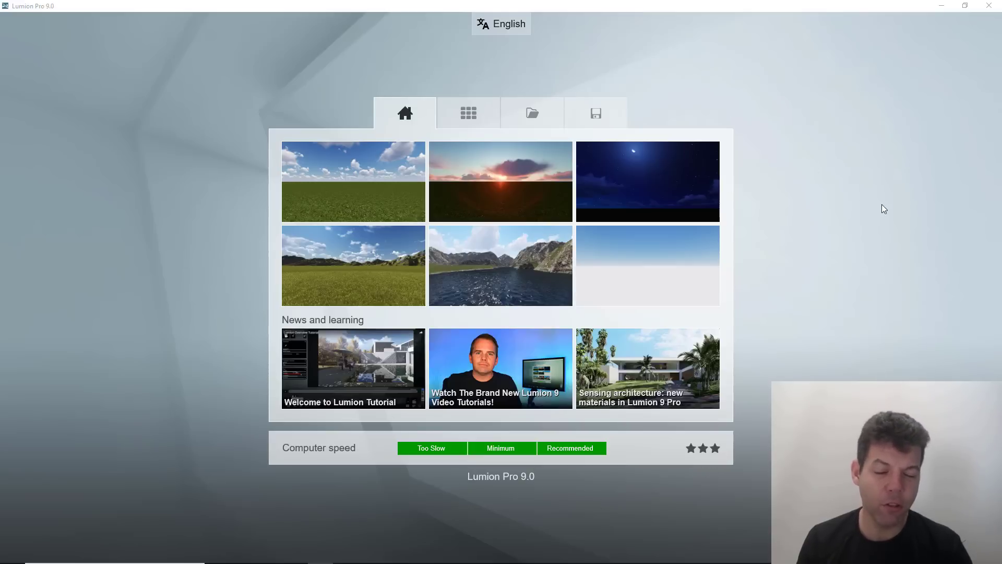
Change Lumion's interface language from English to Español with the language button.
click(505, 26)
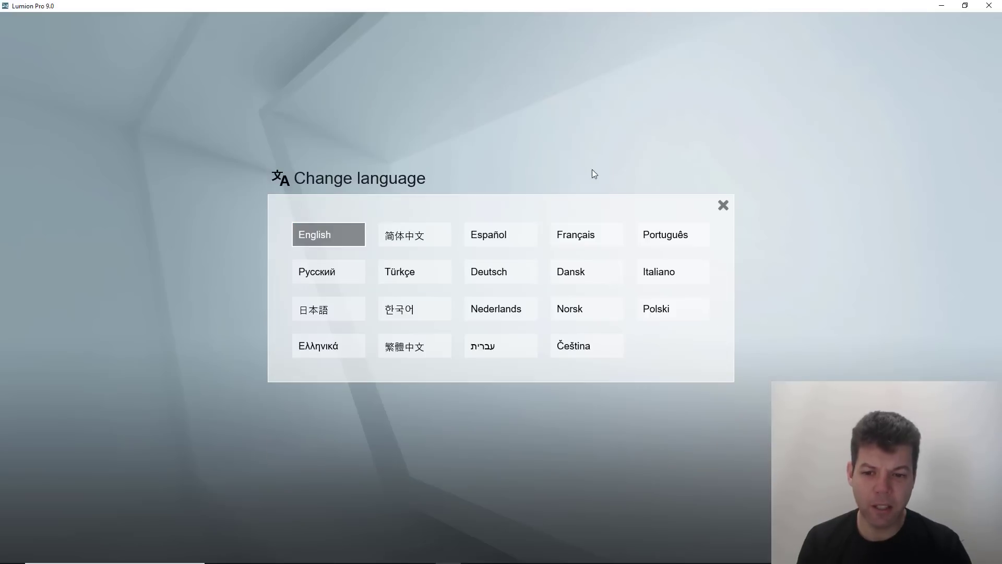
click(493, 237)
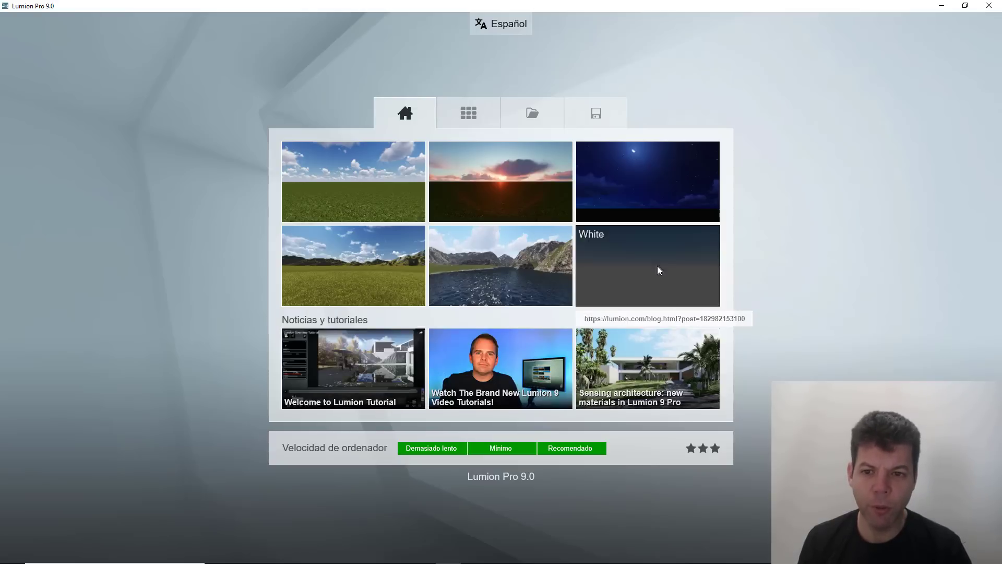
click(465, 116)
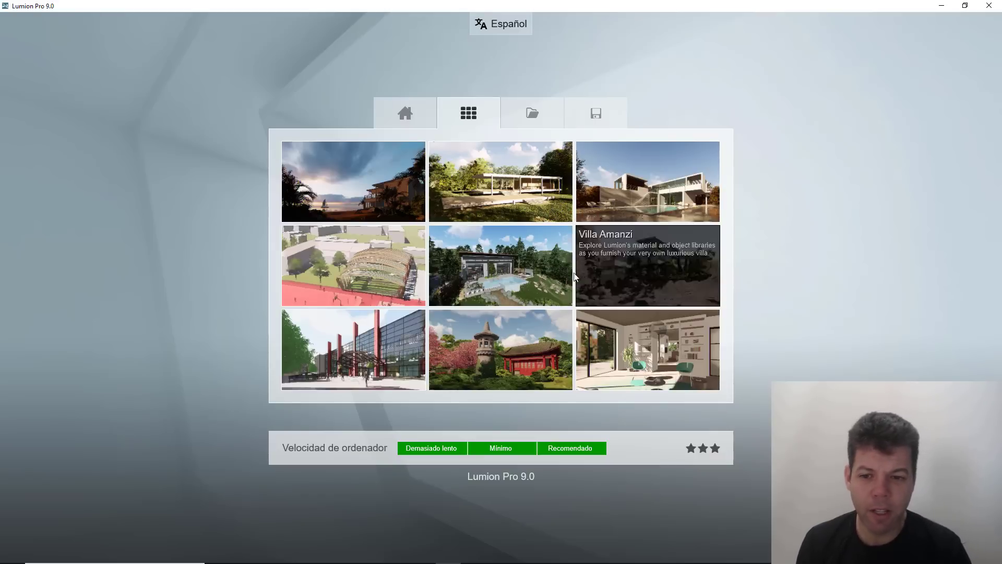
click(534, 113)
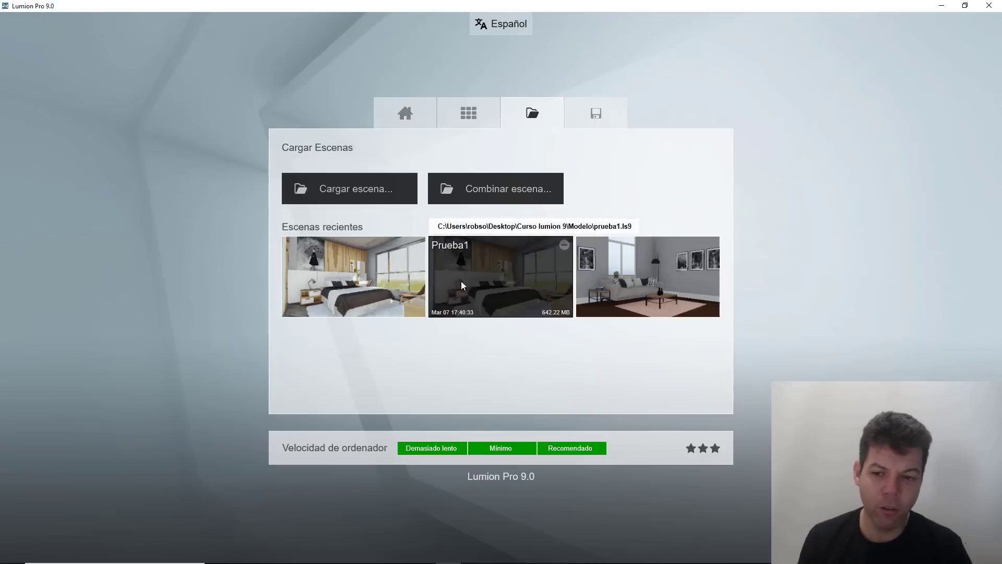
click(597, 113)
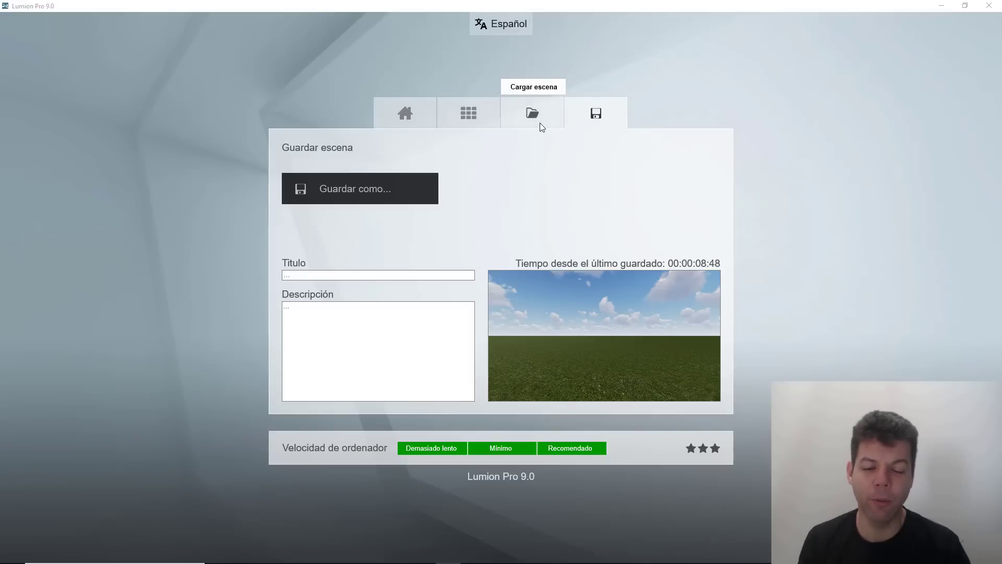
click(419, 121)
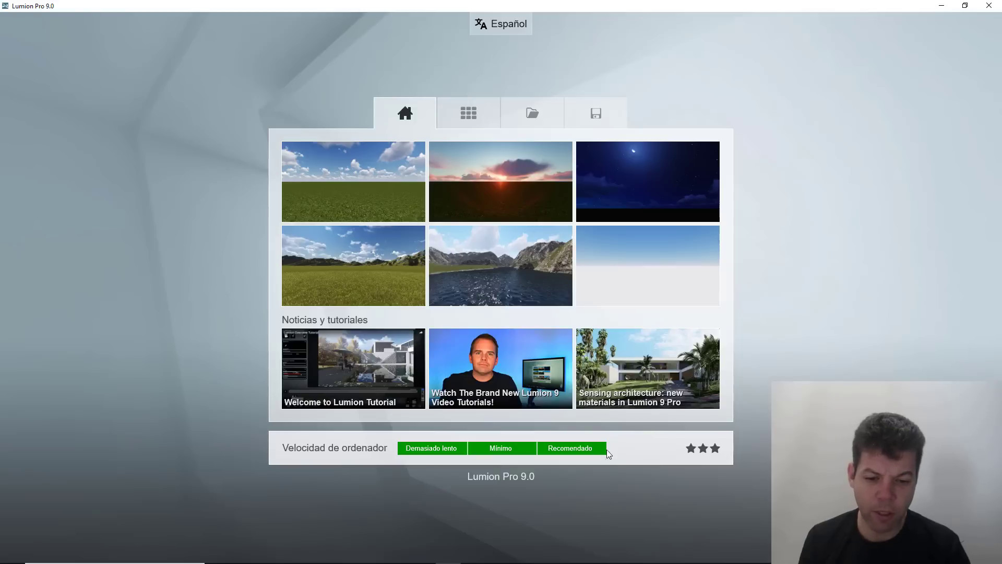
click(358, 448)
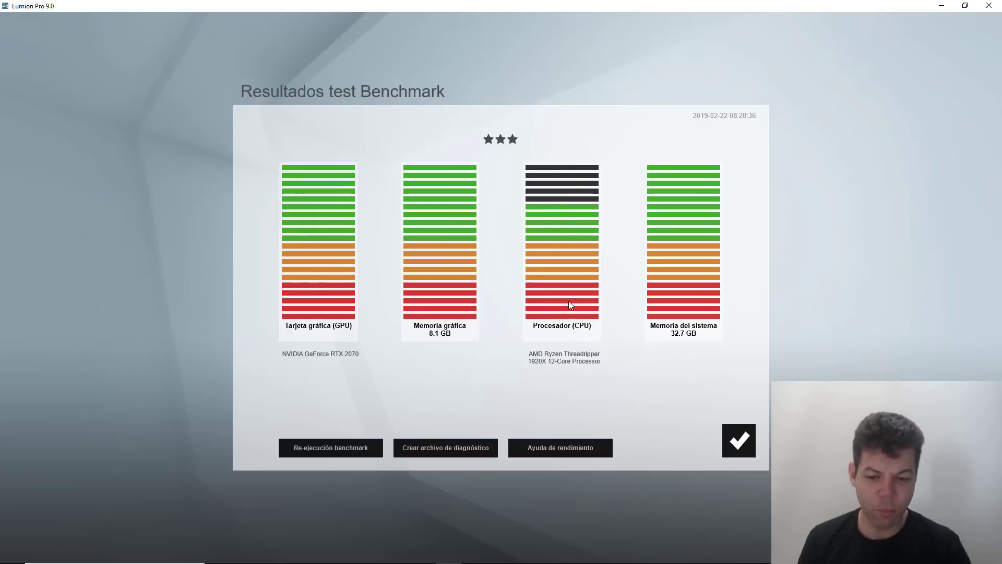
click(735, 444)
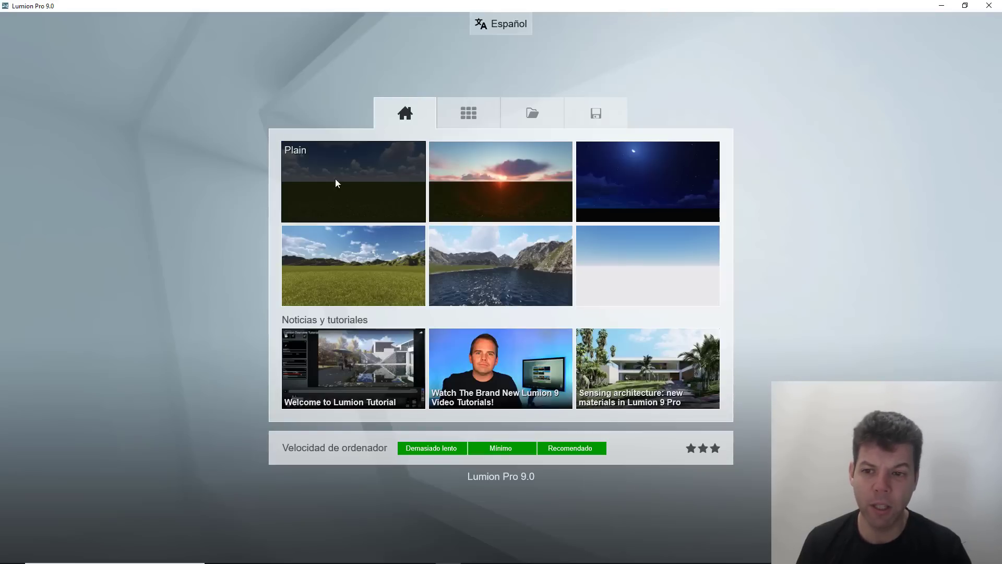
Load the Plain starting scene of grass under a cloudy sky into the editor.
click(359, 188)
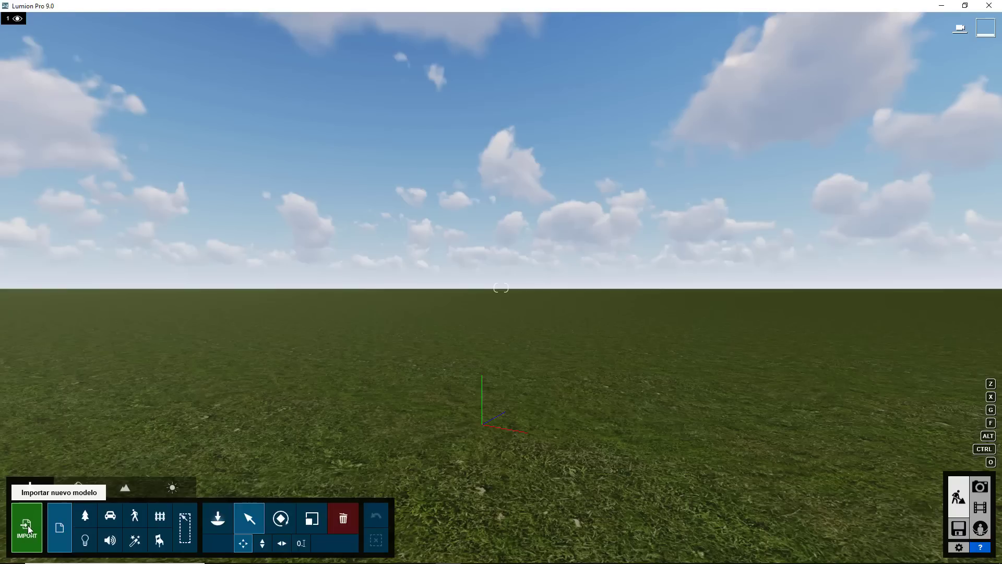
Open the model import browser and review the supported 3D file formats.
click(29, 530)
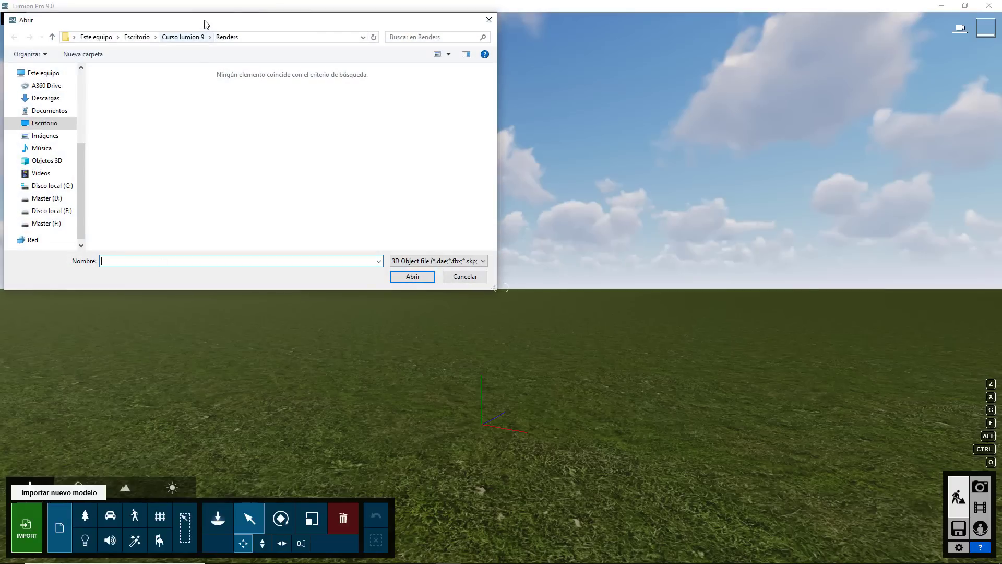
mouse_move(205, 21)
mouse_down()
mouse_move(266, 99)
mouse_move(376, 83)
mouse_up()
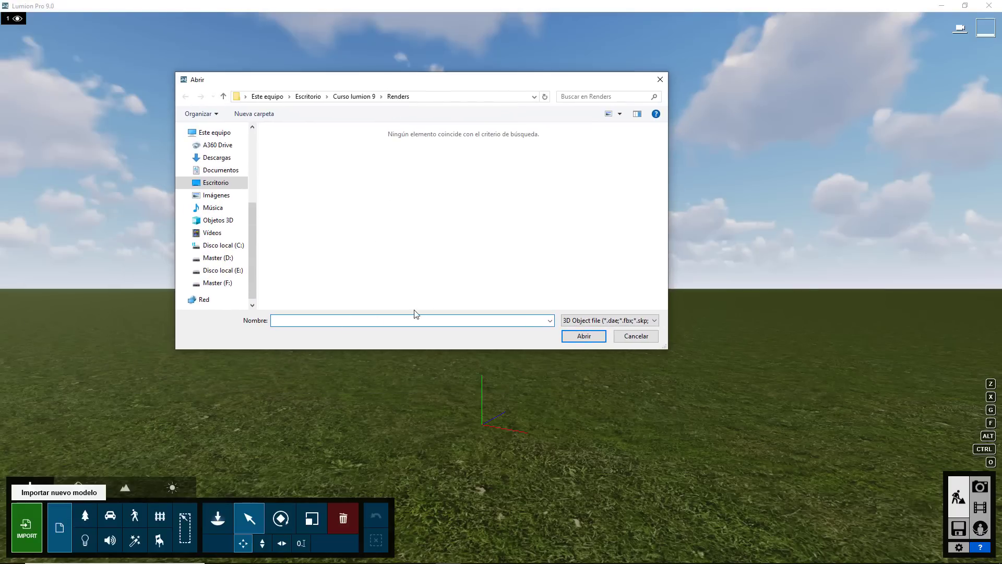
click(588, 321)
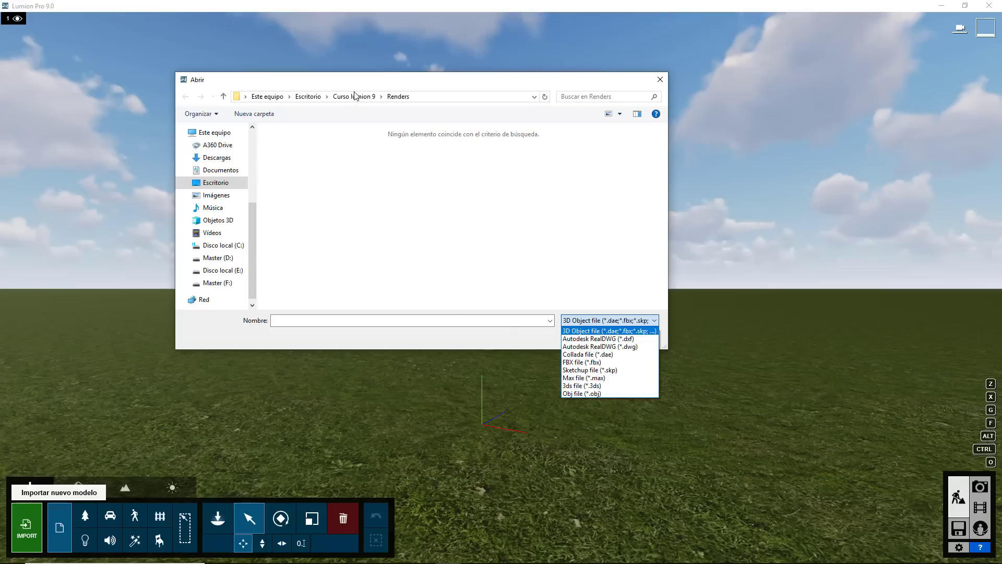
click(314, 100)
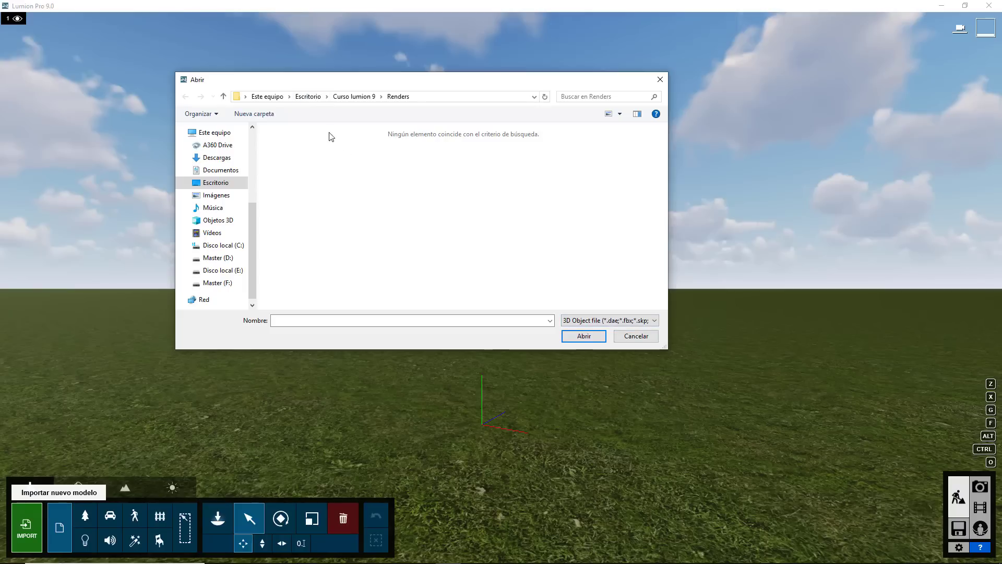
Select 'Lumion 9 - bedroom' from Escritorio > Curso lumion 9 > Modelo.
click(311, 98)
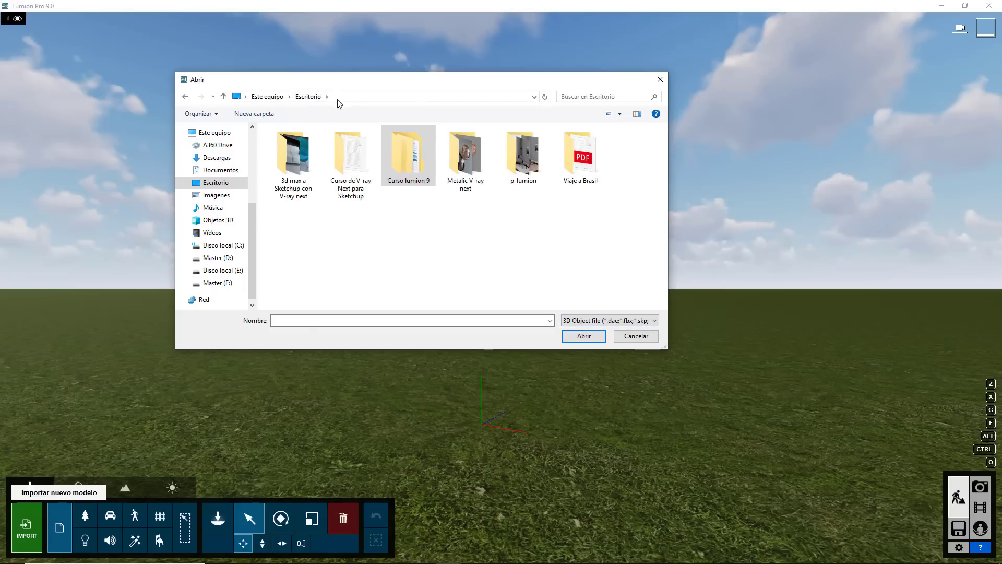
double_click(412, 167)
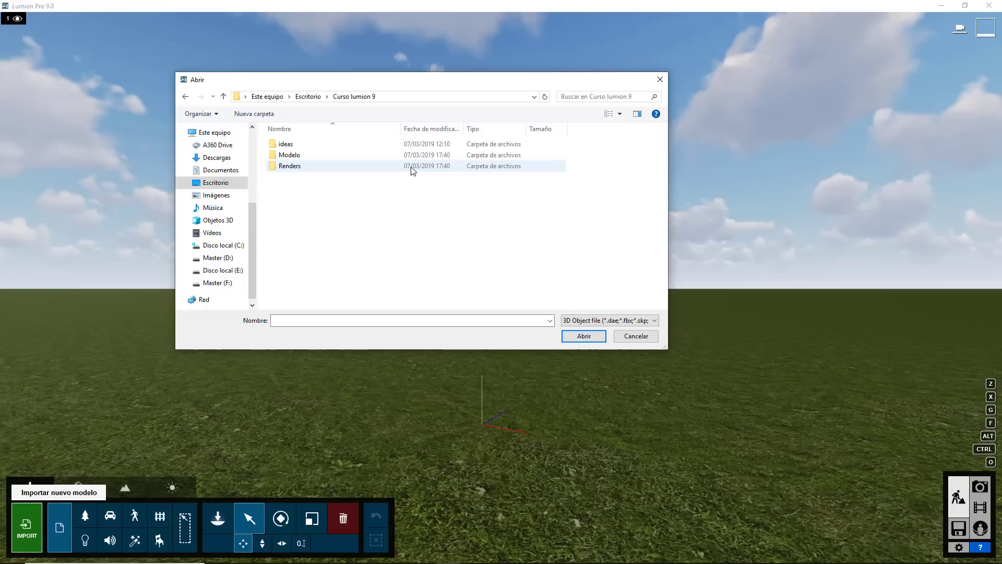
double_click(289, 159)
click(313, 145)
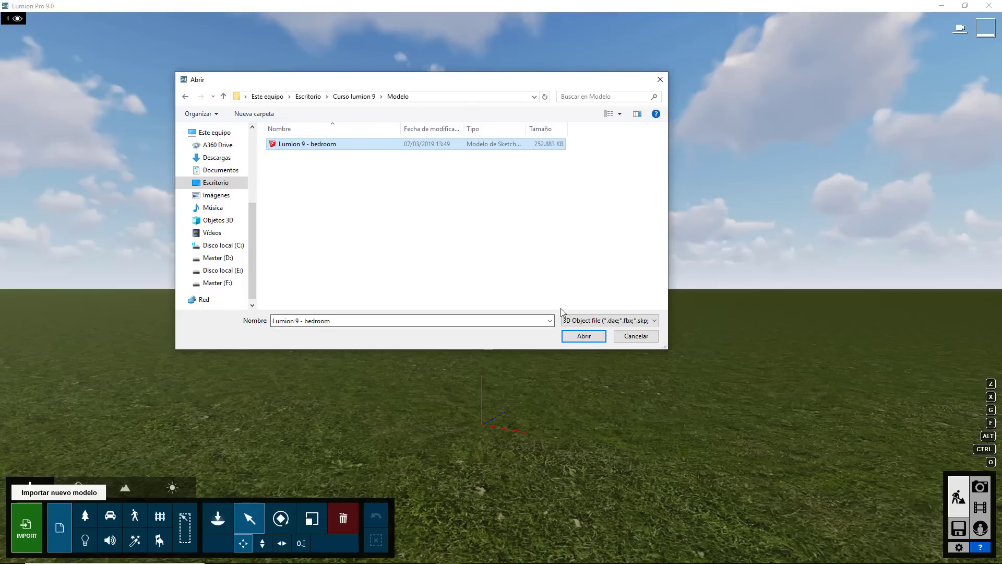
Import the model as 'Lumion 9 - bedroom1' in the Principal category with Importar bordes Off.
click(584, 336)
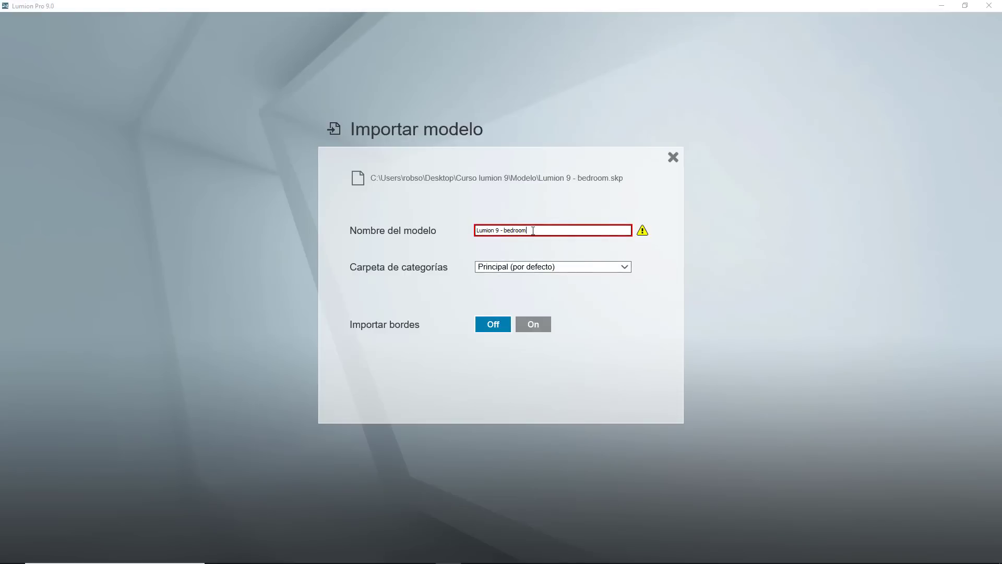
text(1)
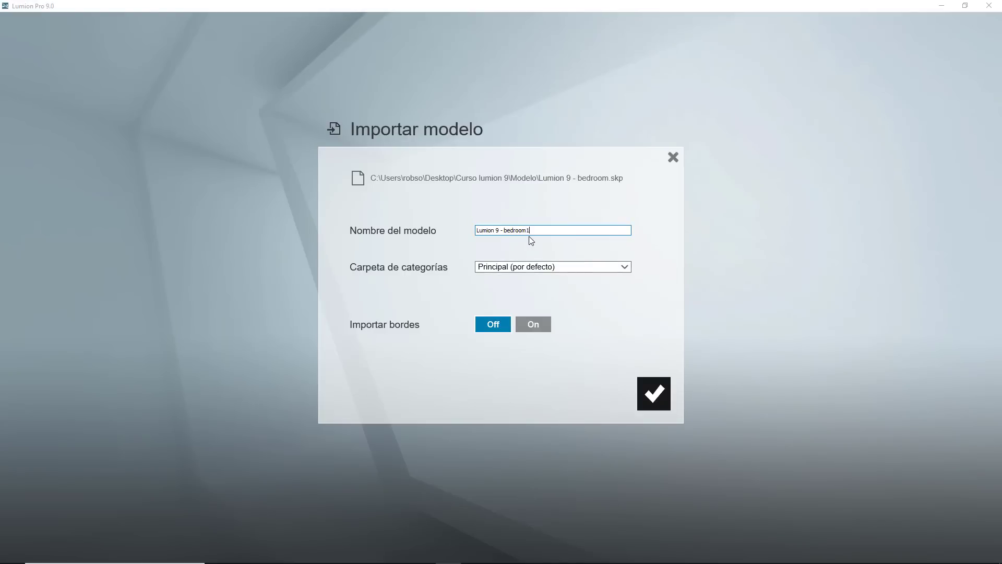
click(498, 267)
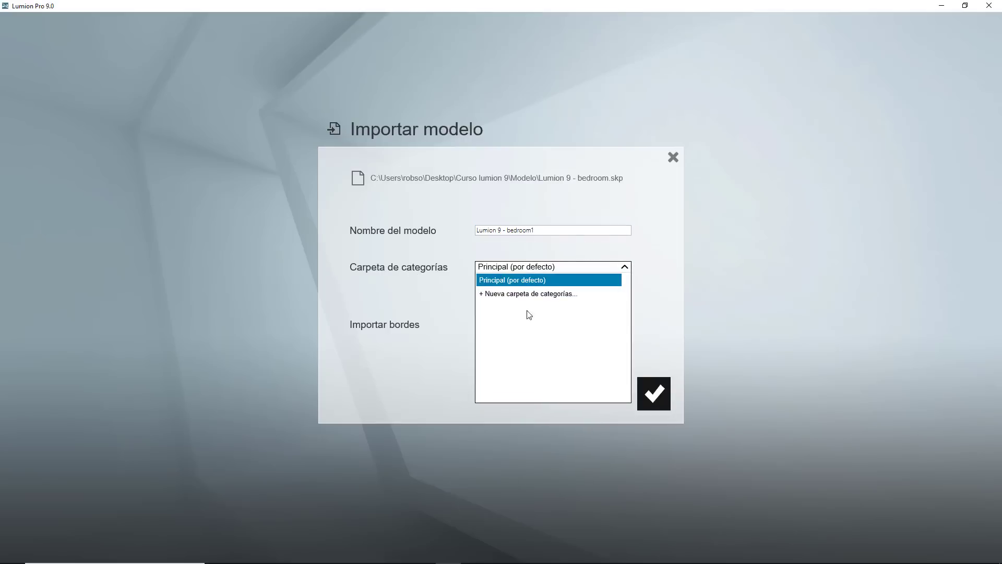
click(459, 261)
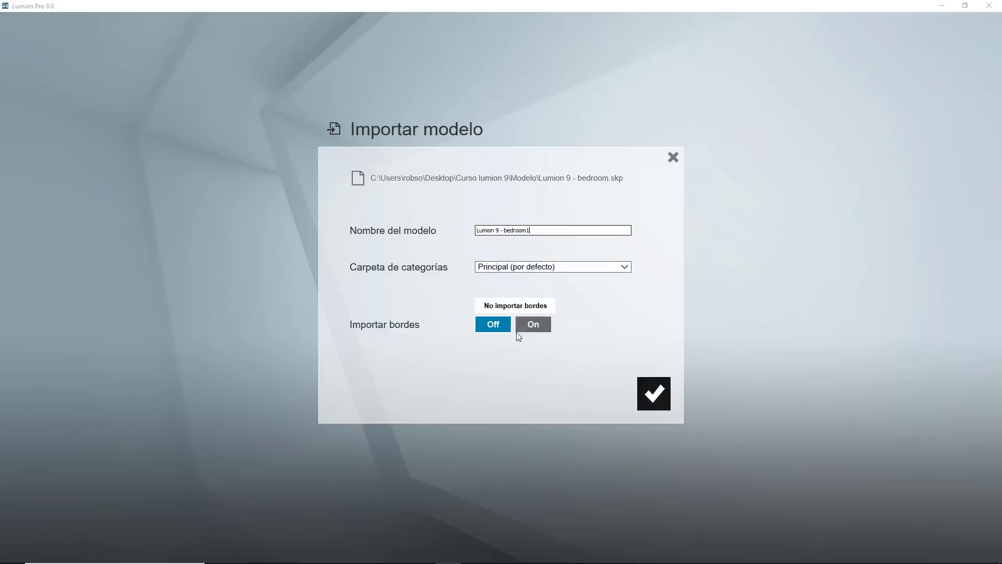
click(655, 394)
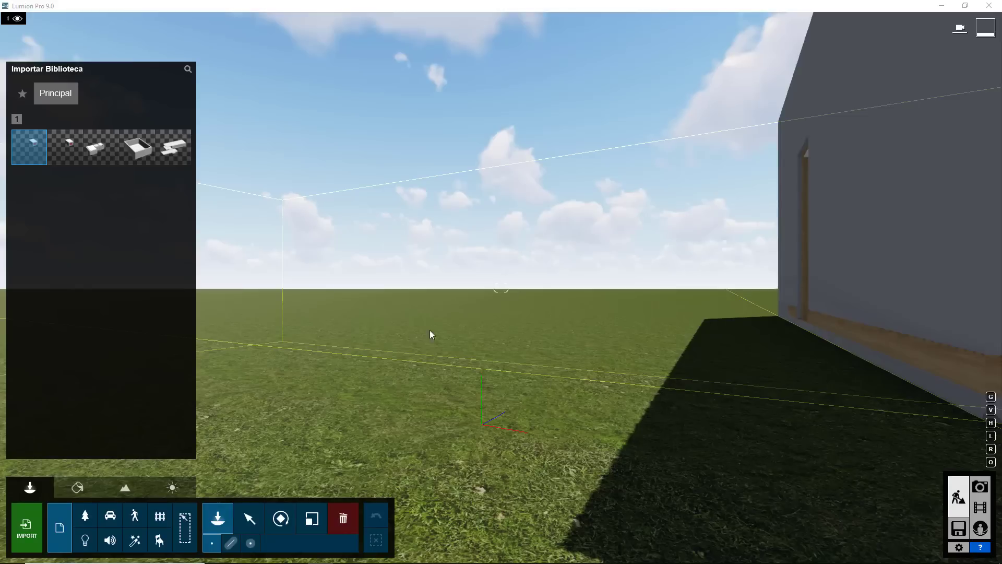
Place copies of the bedroom model in a row across the grass.
key(d)
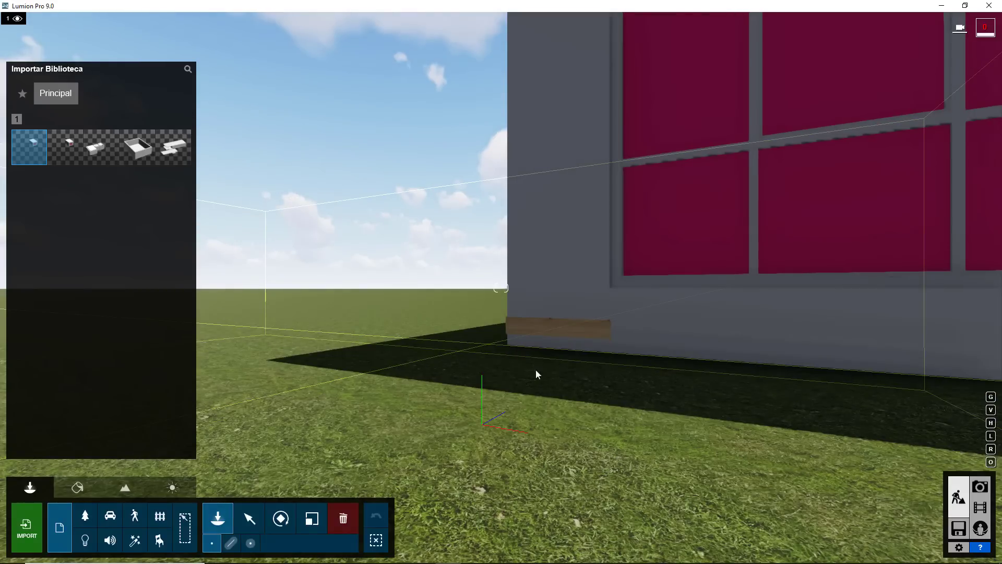
click(555, 323)
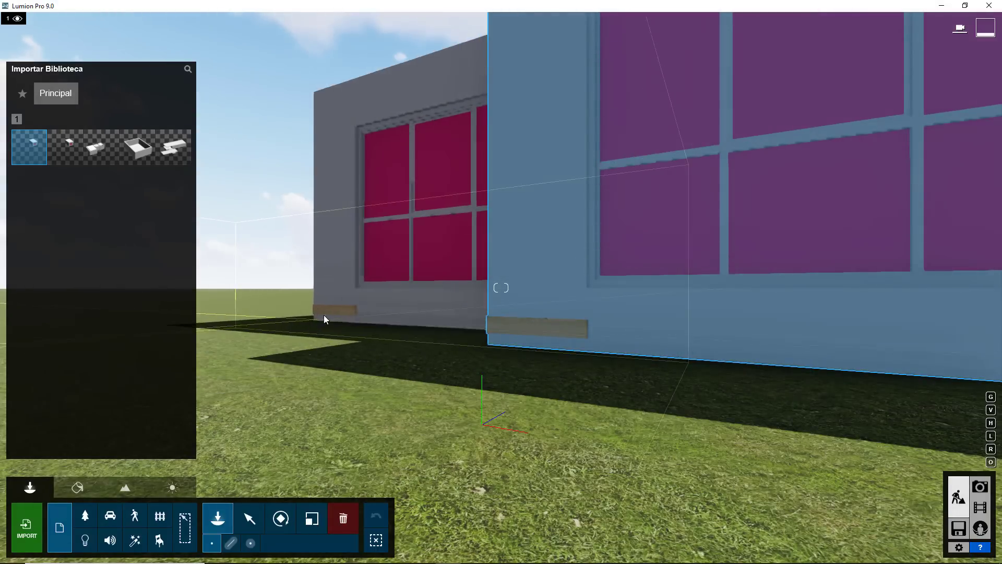
key(w)
key(s)
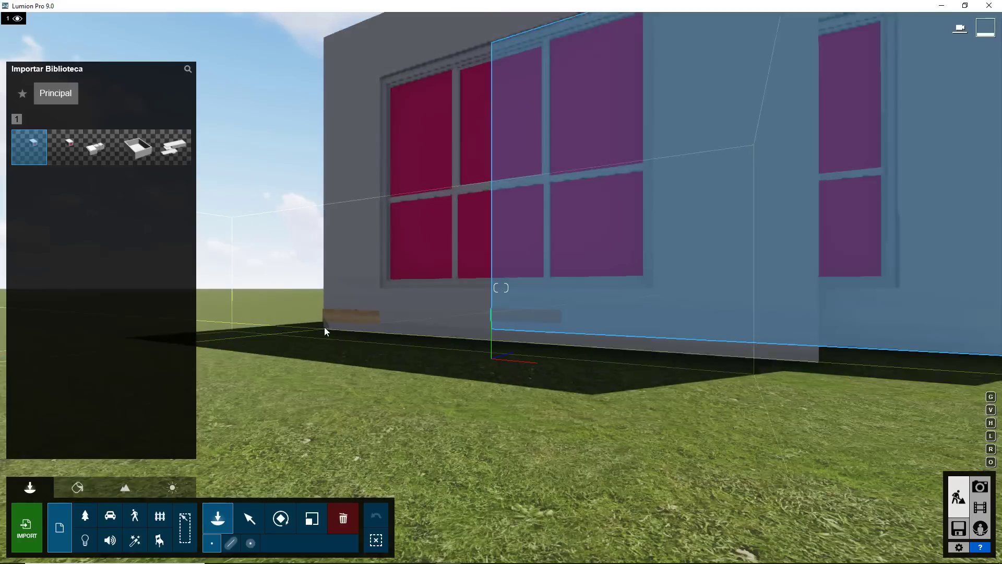
key(w)
key(w)
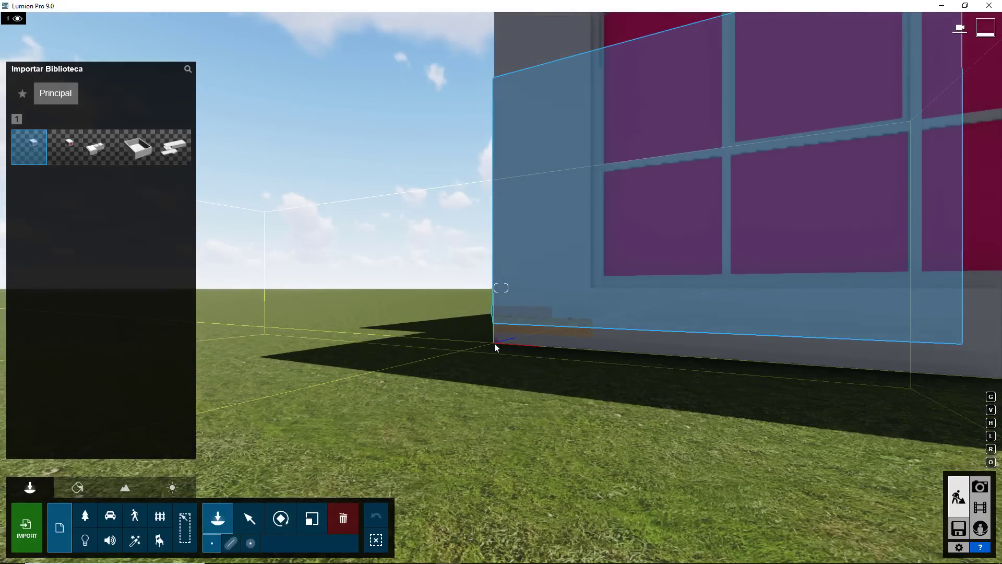
mouse_move(495, 343)
middle_down()
mouse_move(537, 337)
mouse_move(493, 342)
middle_up()
click(495, 342)
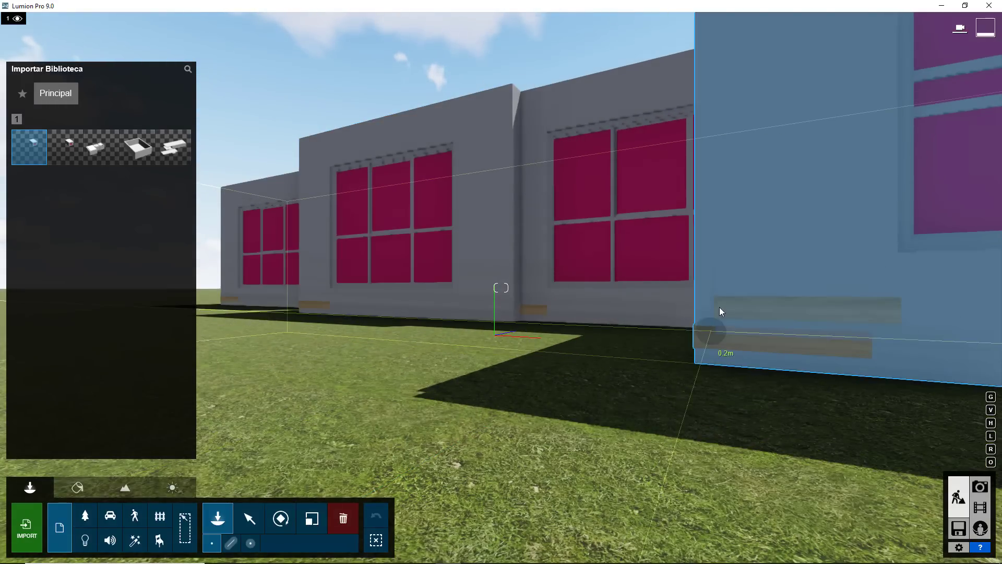
mouse_move(719, 307)
right_down()
mouse_move(655, 329)
mouse_move(672, 289)
right_up()
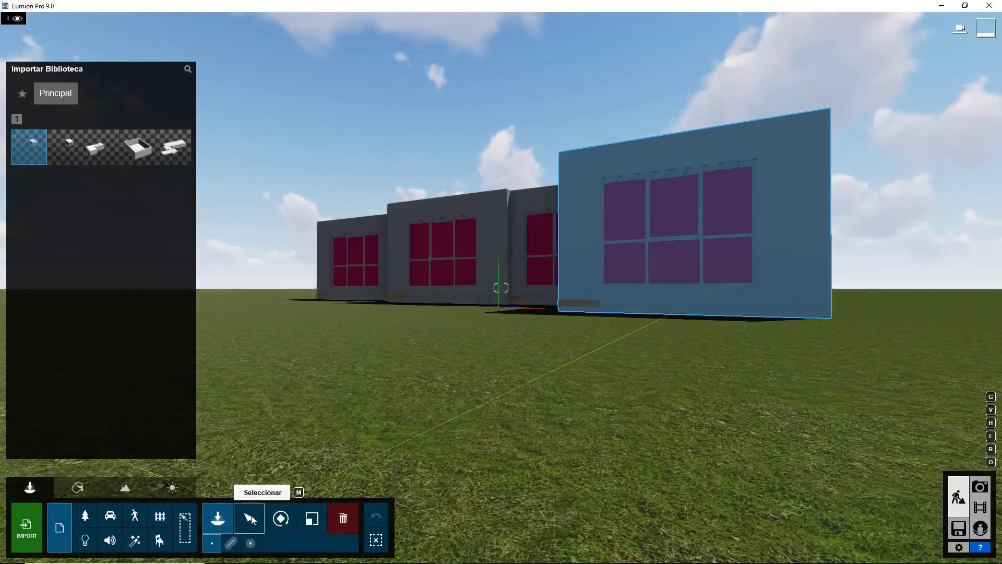
Delete three extra copies of the bedroom model with the Delete tool.
click(250, 518)
click(657, 298)
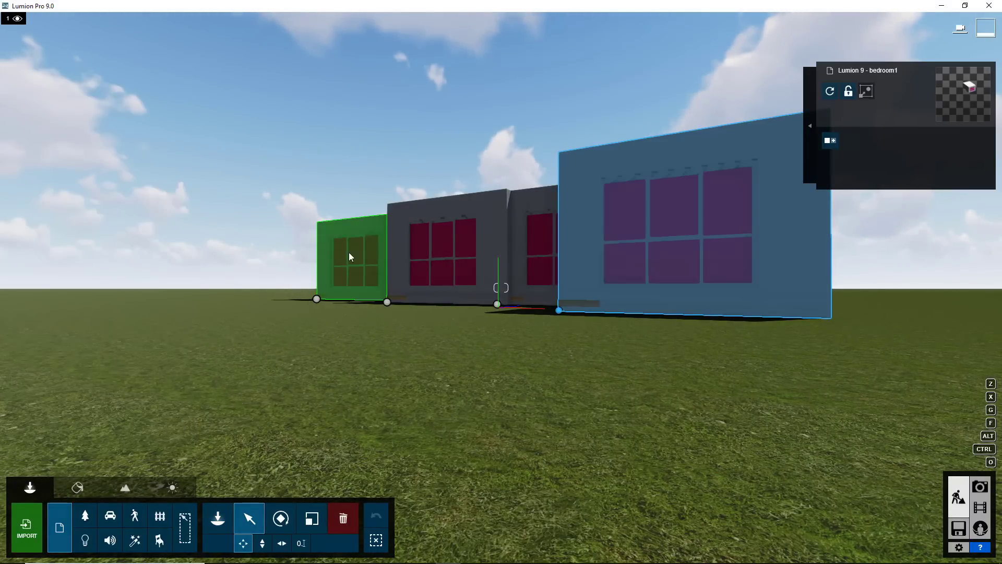
click(343, 519)
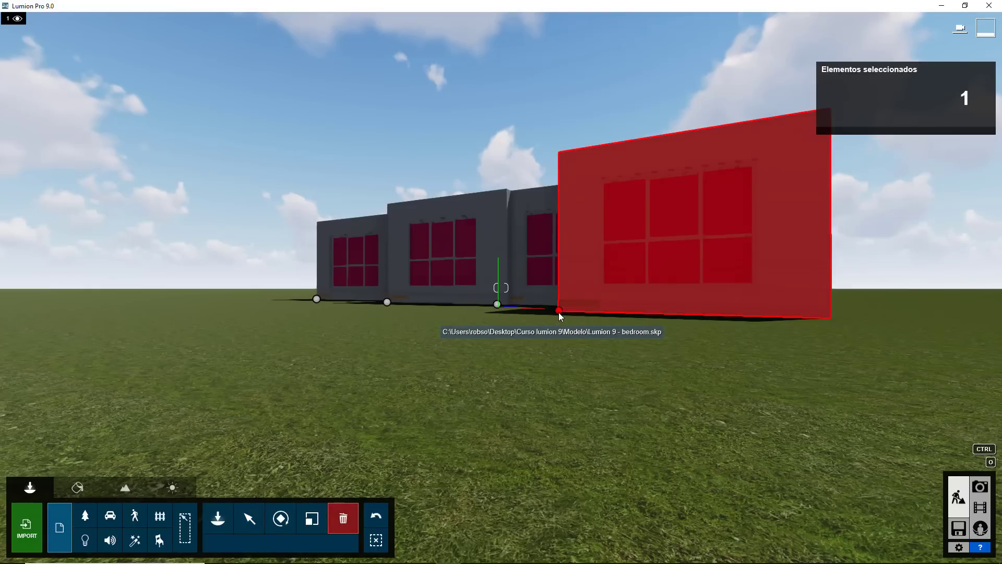
click(558, 312)
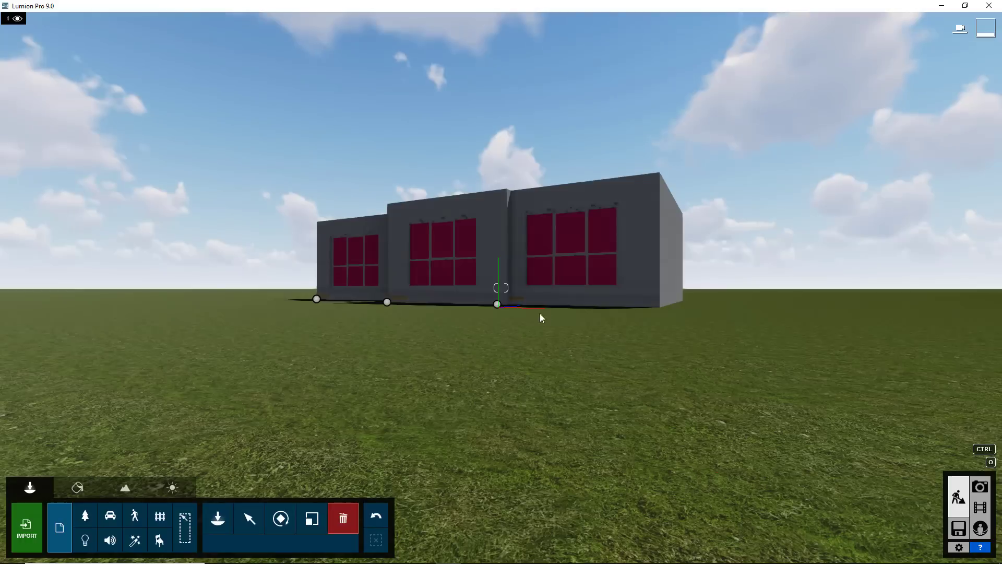
click(387, 302)
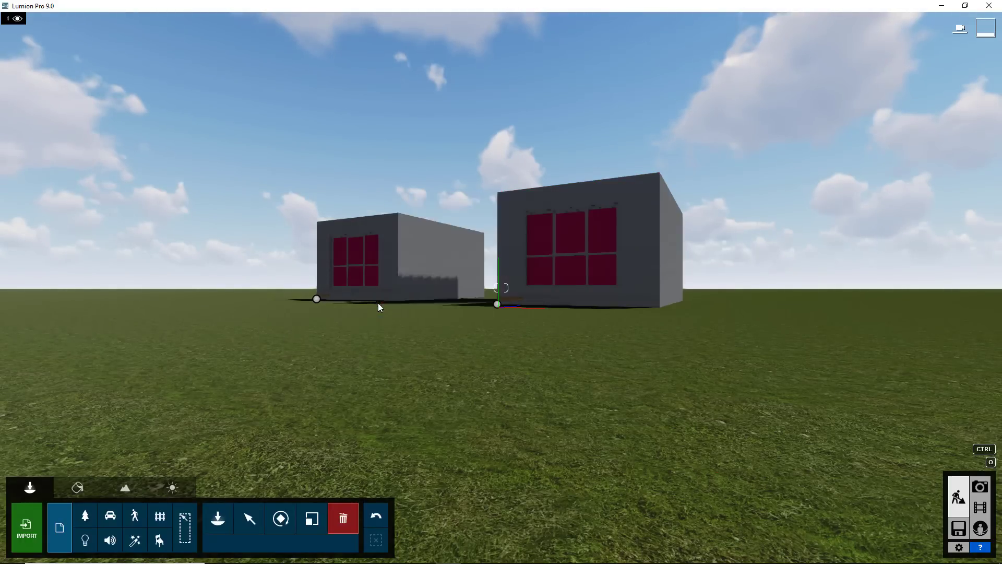
click(315, 302)
key(w)
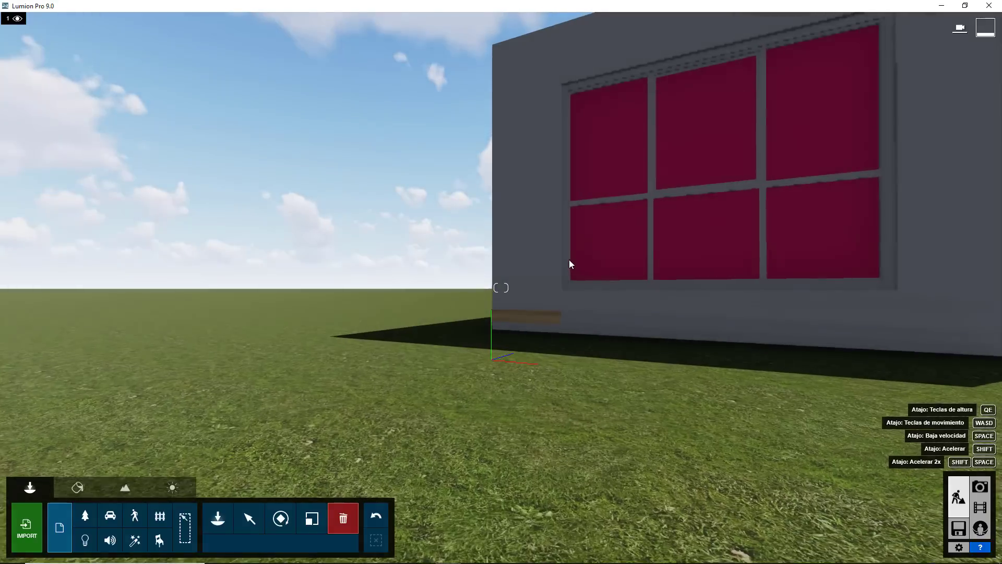
key(s)
mouse_move(569, 259)
right_down()
mouse_move(522, 362)
mouse_move(480, 306)
right_up()
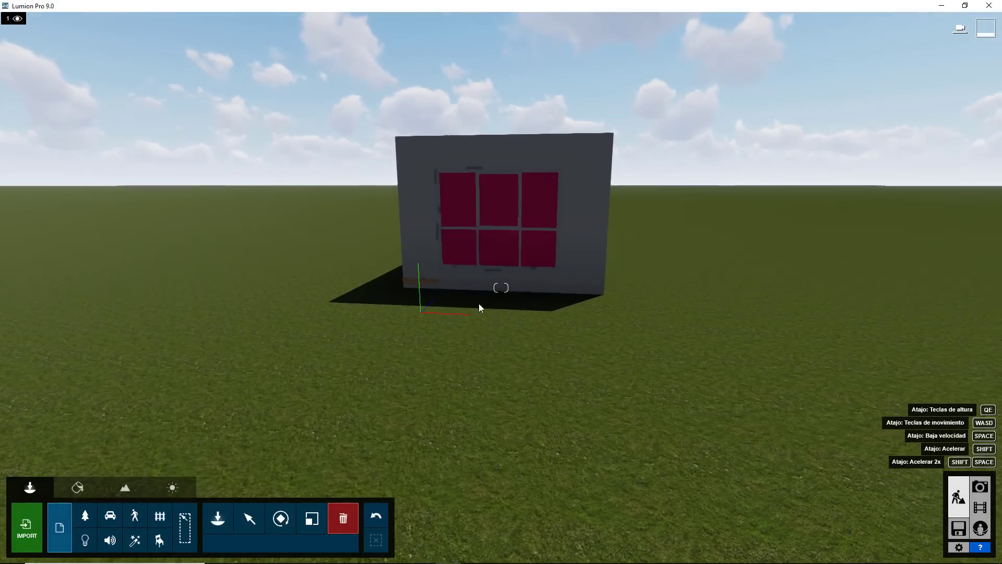
Select the remaining bedroom model and move it about 2.26 m across the grass.
click(249, 518)
click(402, 289)
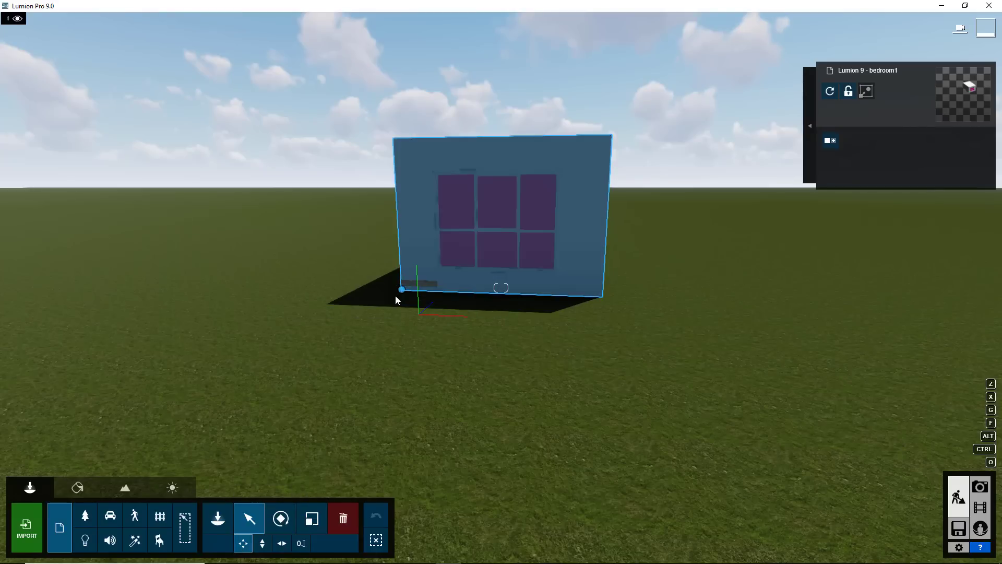
drag(402, 290, 426, 318)
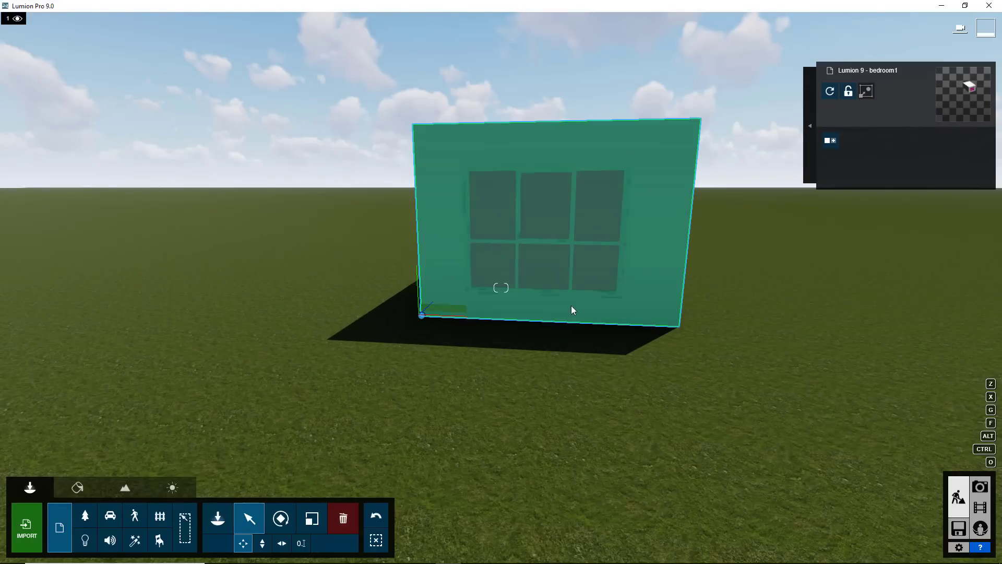
mouse_move(538, 350)
right_down()
mouse_move(601, 293)
mouse_move(410, 182)
right_up()
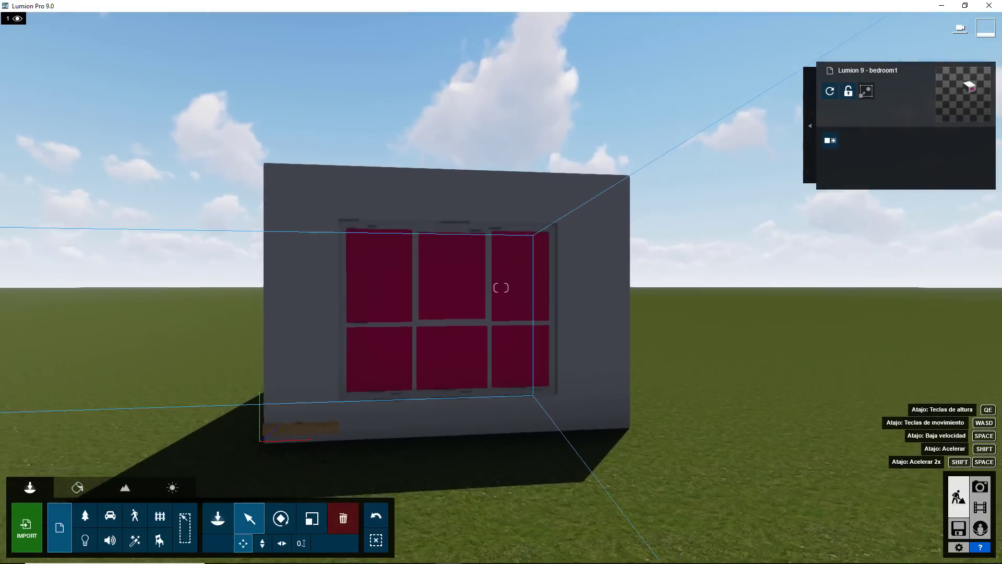
scroll(416, 188, down, 2)
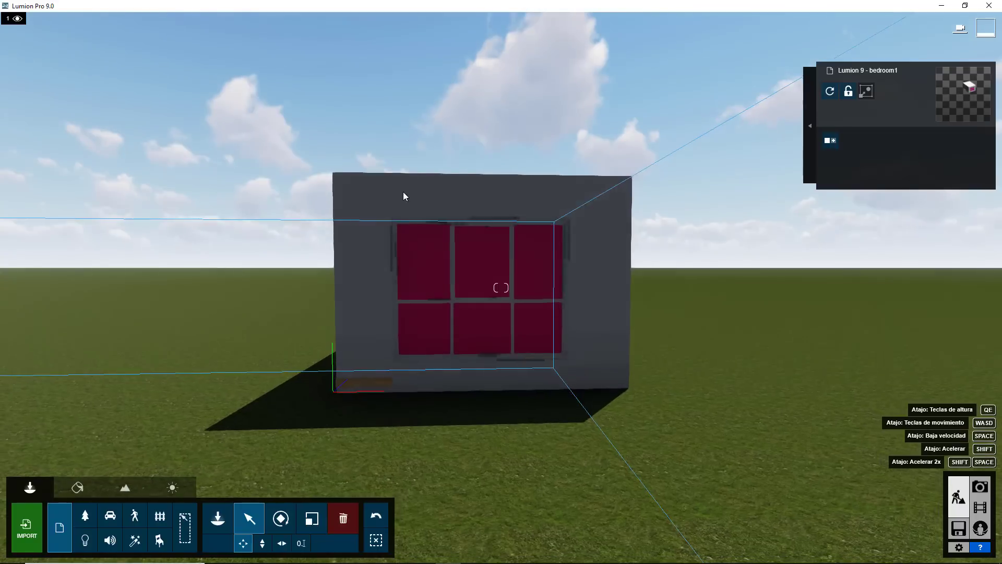
click(374, 222)
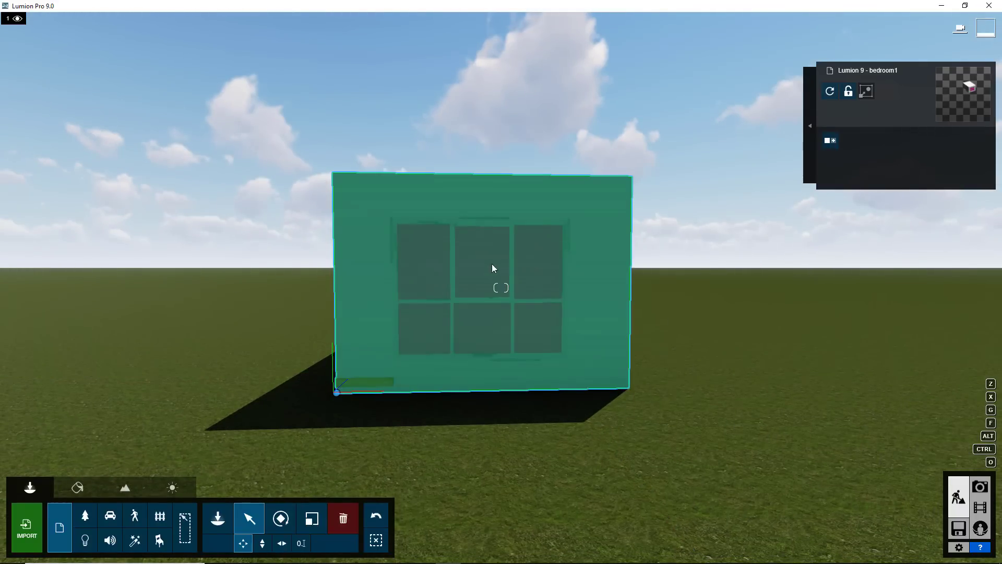
Orbit the camera around the remaining building to view its wall head-on.
mouse_move(592, 385)
right_down()
mouse_move(644, 314)
mouse_move(638, 349)
right_up()
key(s)
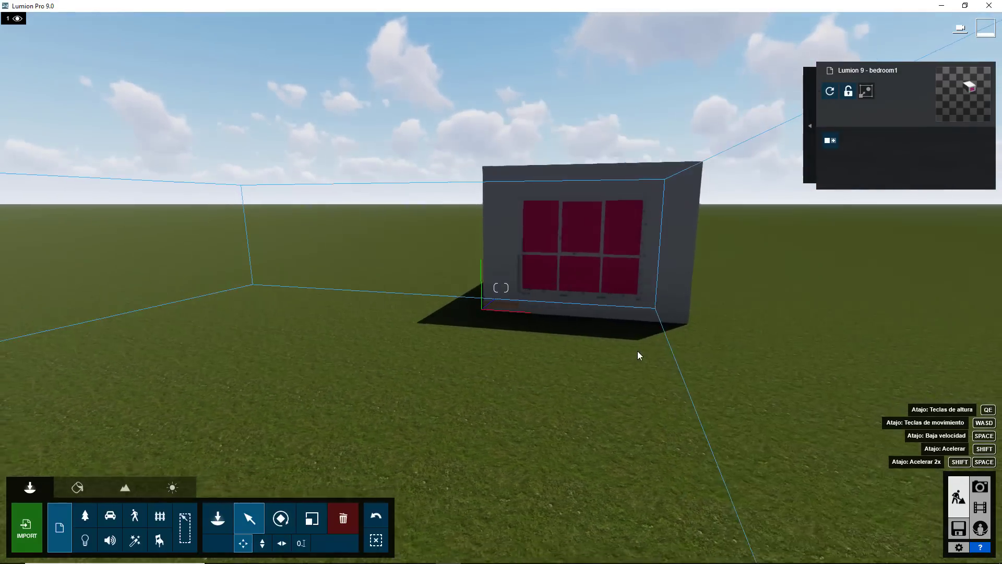
right_drag(631, 231, 952, 393)
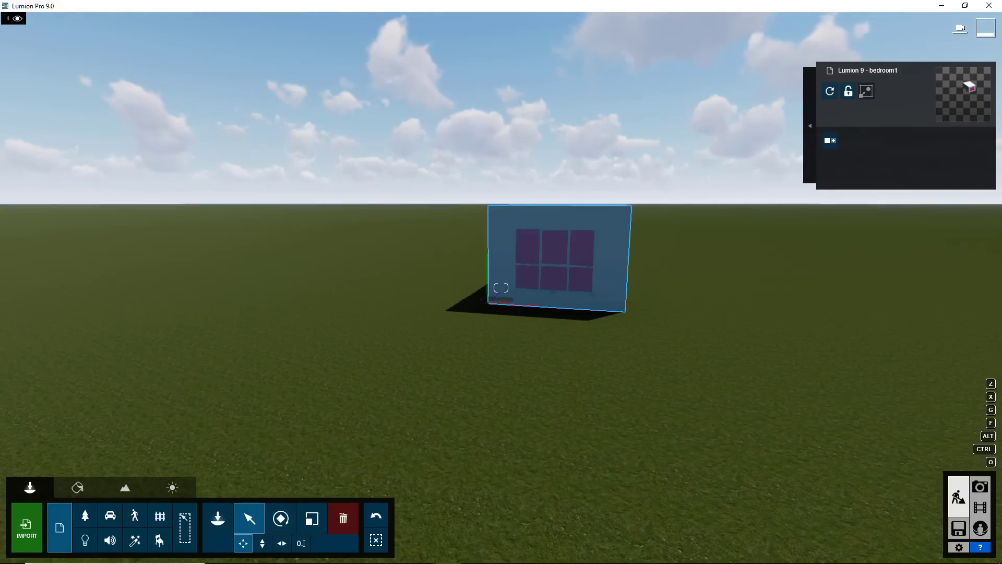
scroll(881, 397, up, 3)
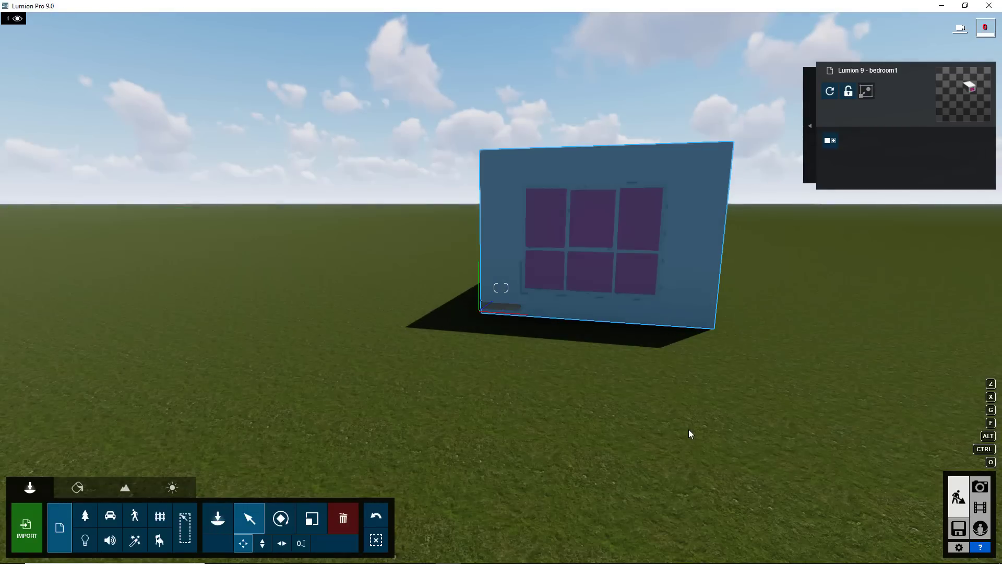
right_drag(689, 433, 418, 425)
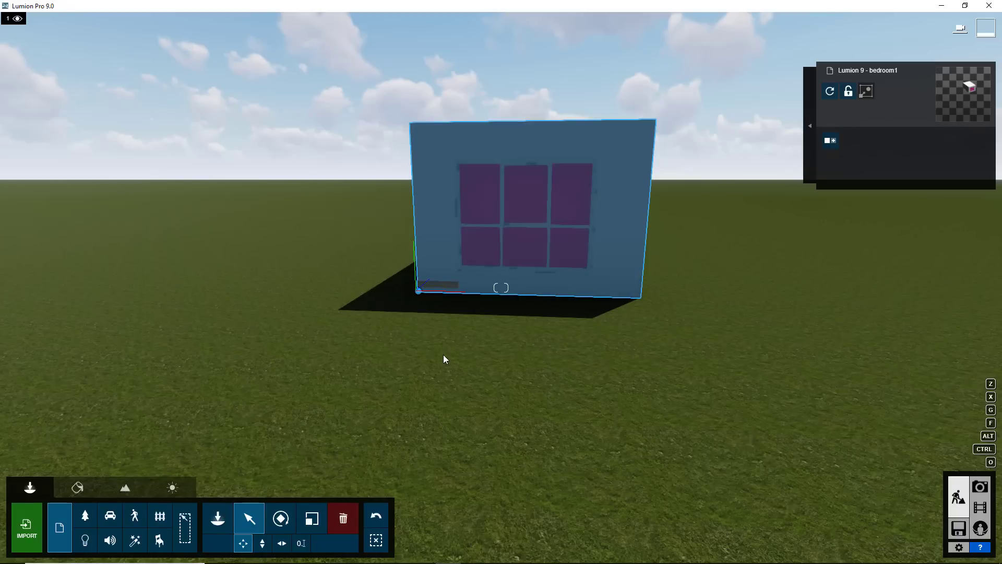
right_drag(457, 359, 460, 376)
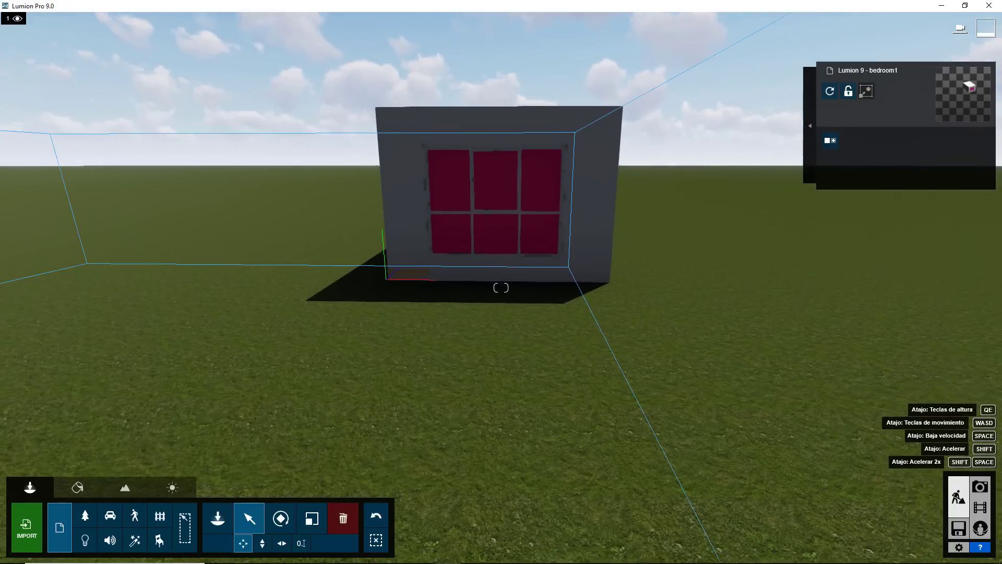
right_drag(500, 287, 496, 293)
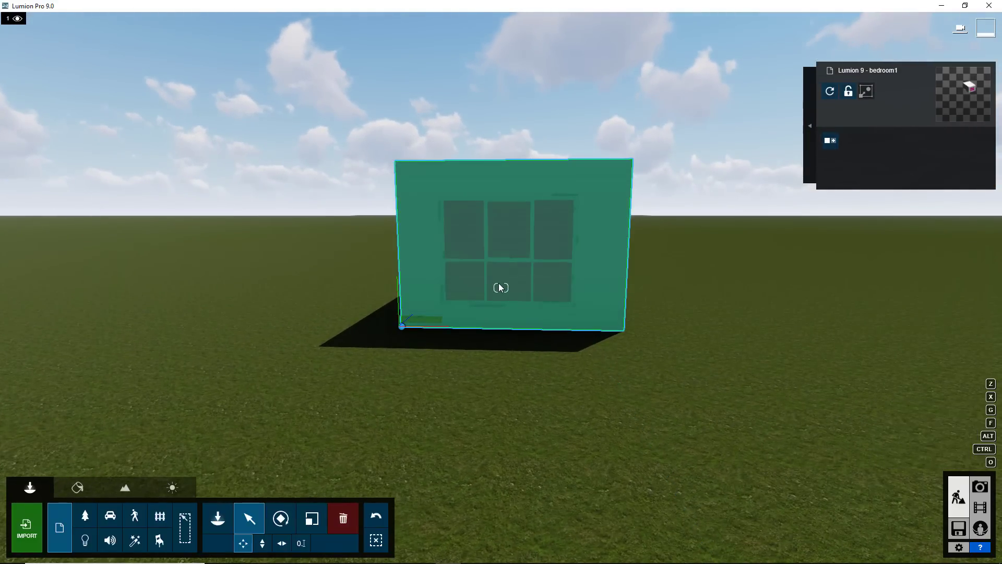
right_drag(495, 291, 501, 288)
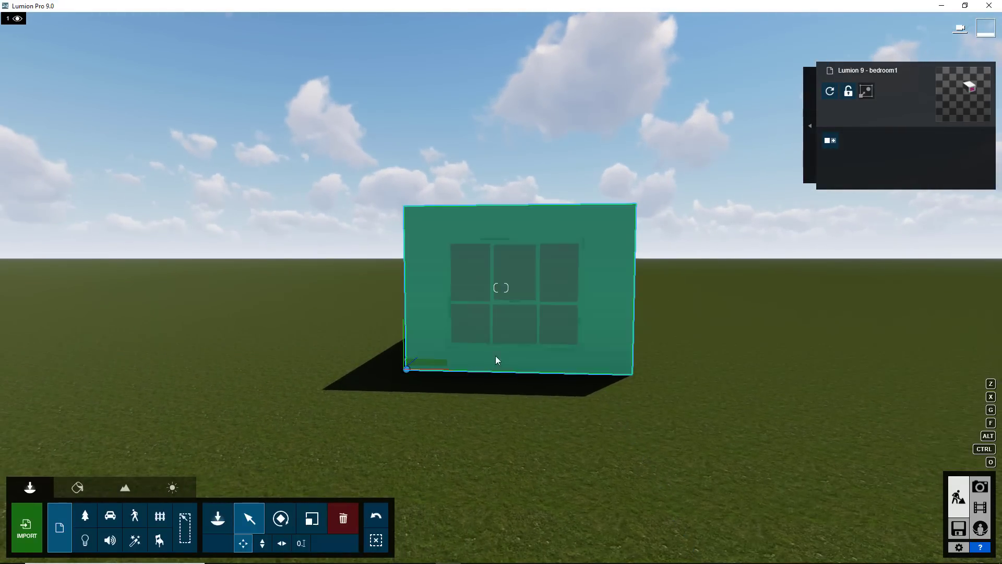
scroll(488, 384, up, 2)
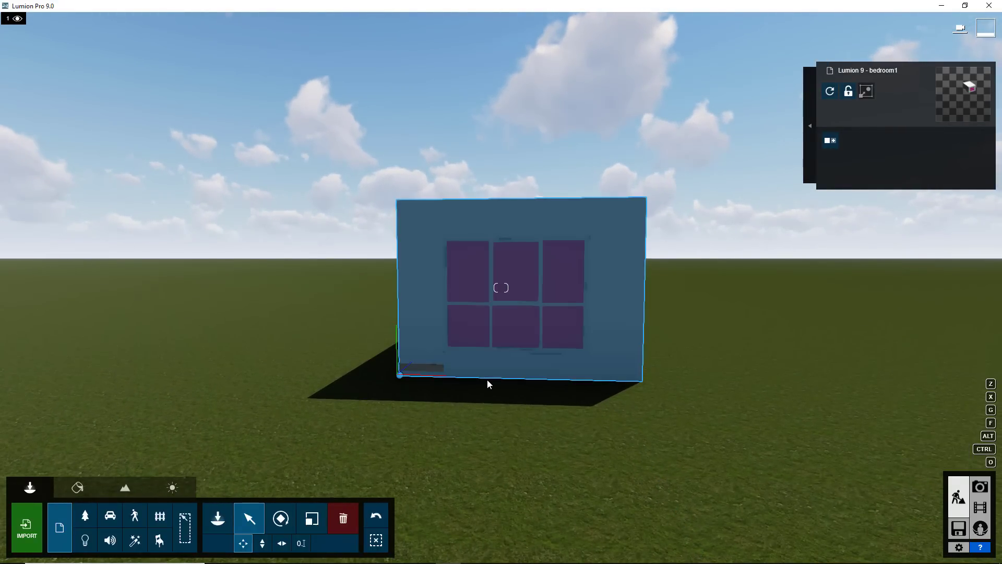
scroll(490, 382, down, 2)
scroll(510, 400, up, 2)
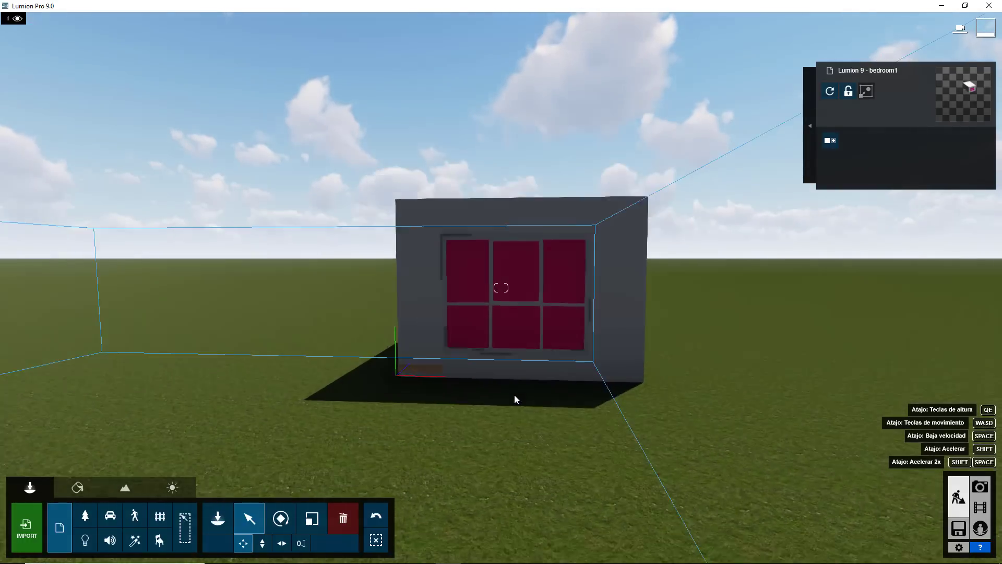
scroll(515, 400, up, 1)
scroll(516, 400, up, 2)
scroll(519, 399, down, 3)
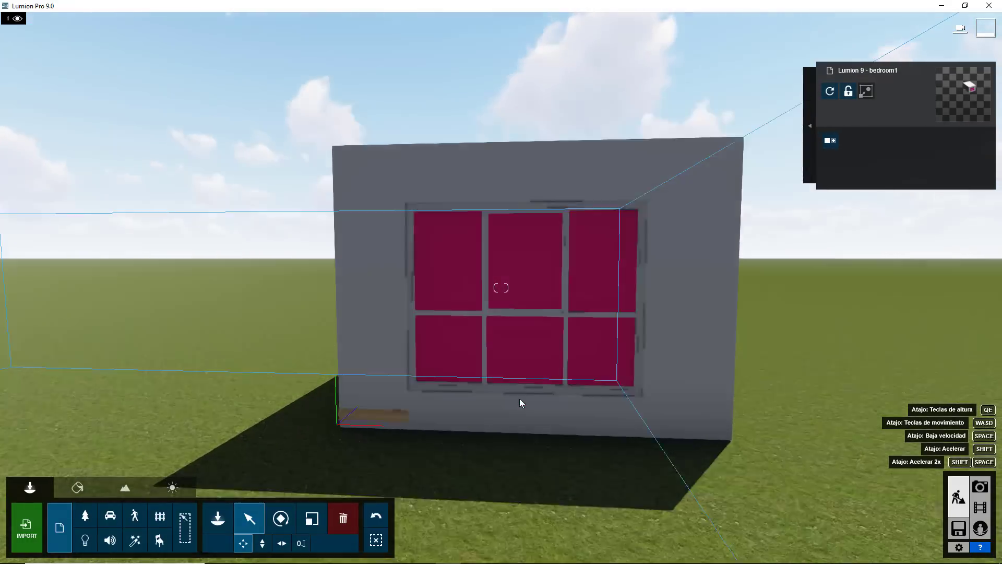
scroll(519, 399, down, 3)
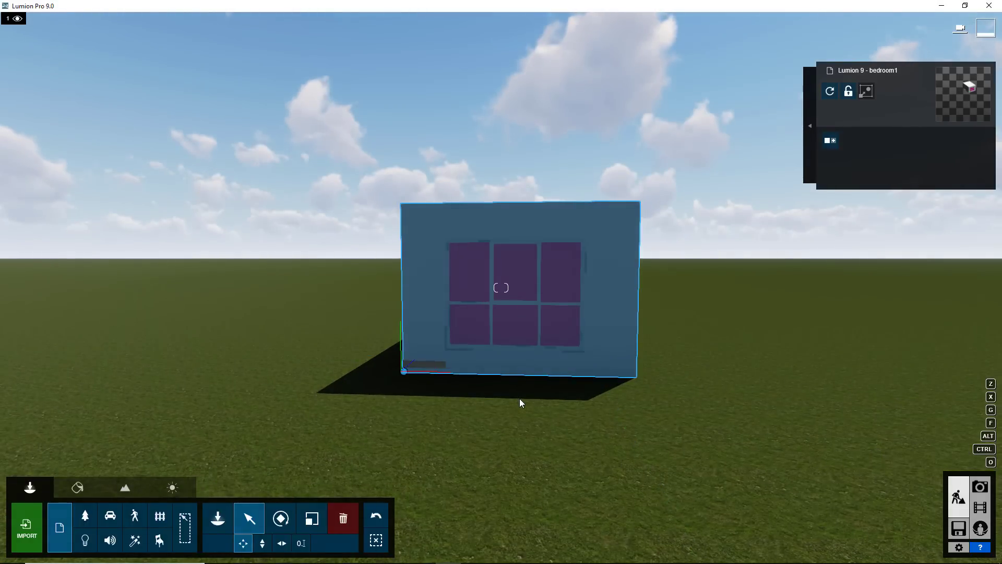
scroll(520, 403, up, 2)
scroll(520, 403, up, 2)
scroll(520, 403, up, 3)
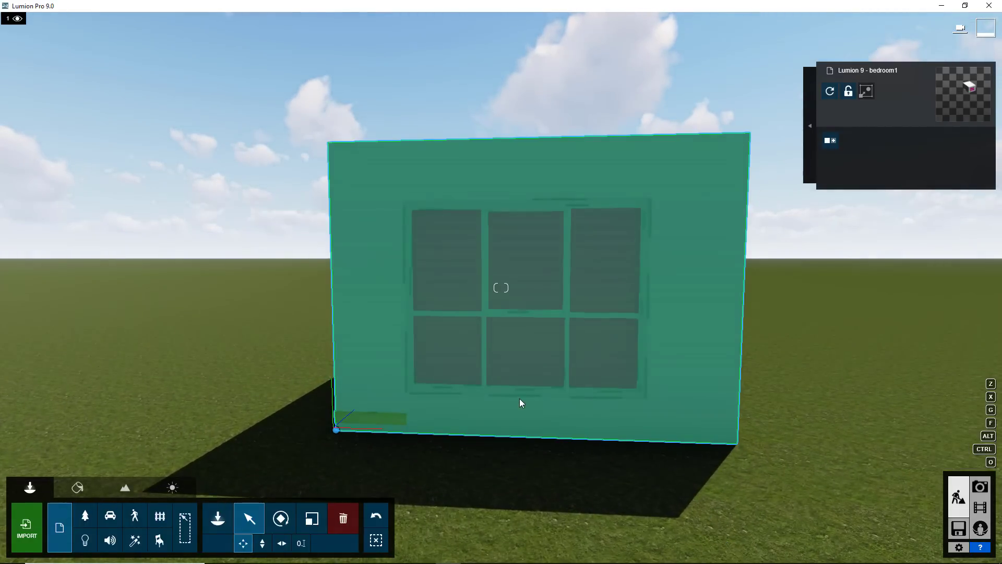
scroll(520, 403, down, 3)
scroll(520, 403, down, 2)
scroll(520, 403, up, 2)
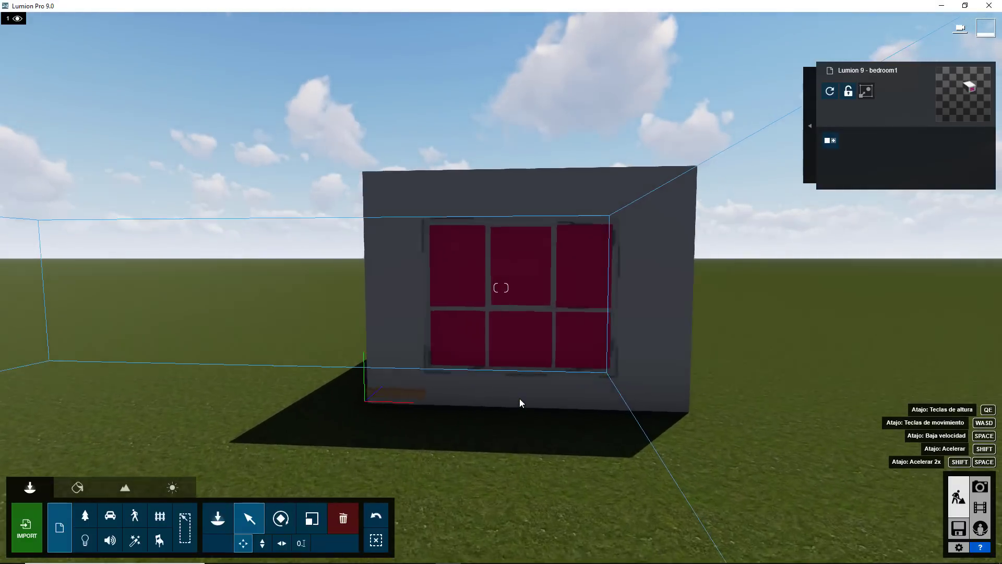
scroll(520, 403, down, 2)
scroll(520, 403, down, 2)
scroll(520, 404, up, 2)
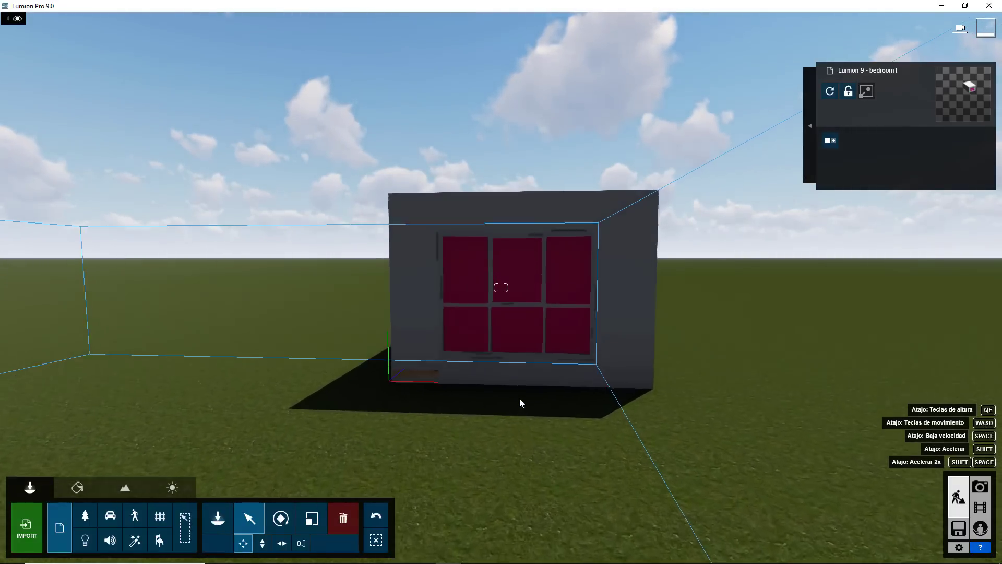
scroll(520, 403, down, 2)
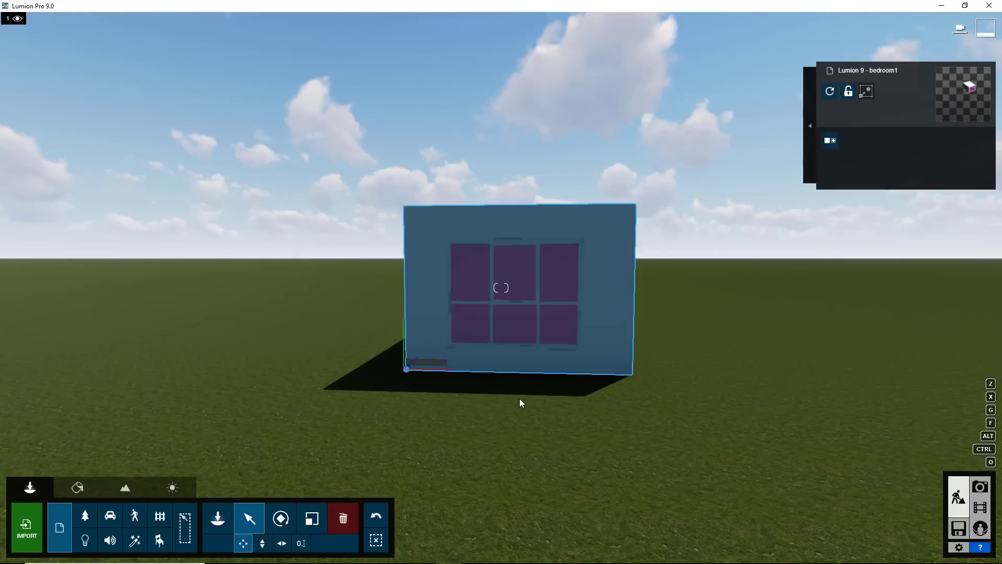
key(q)
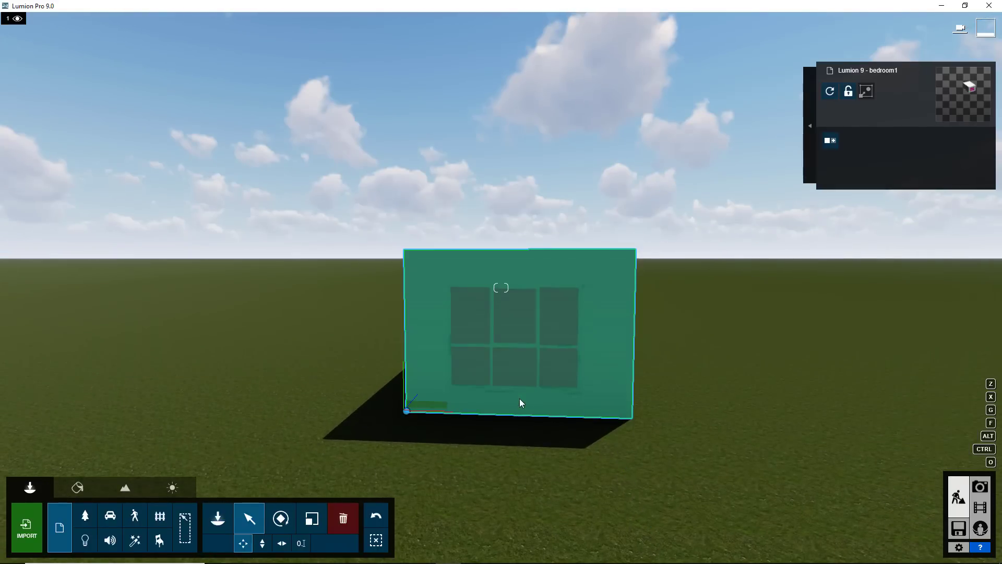
click(985, 546)
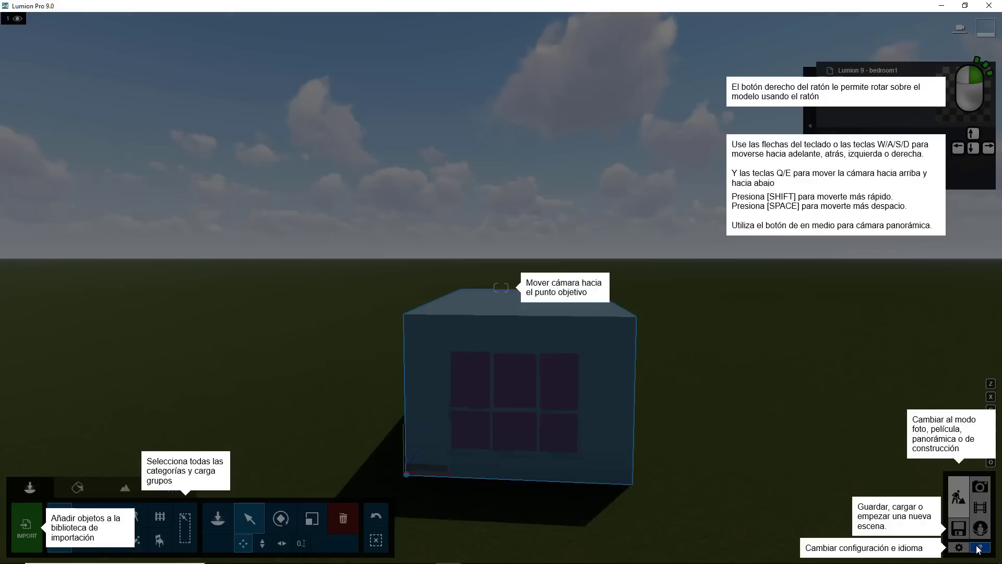
click(658, 410)
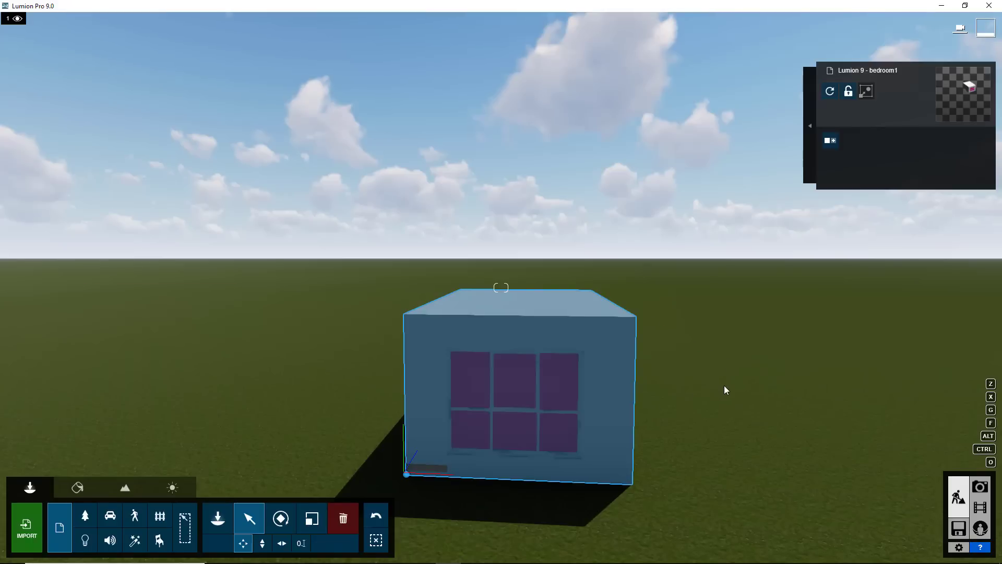
Raise the camera and strafe it sideways back and forth along the bedroom box.
key(q)
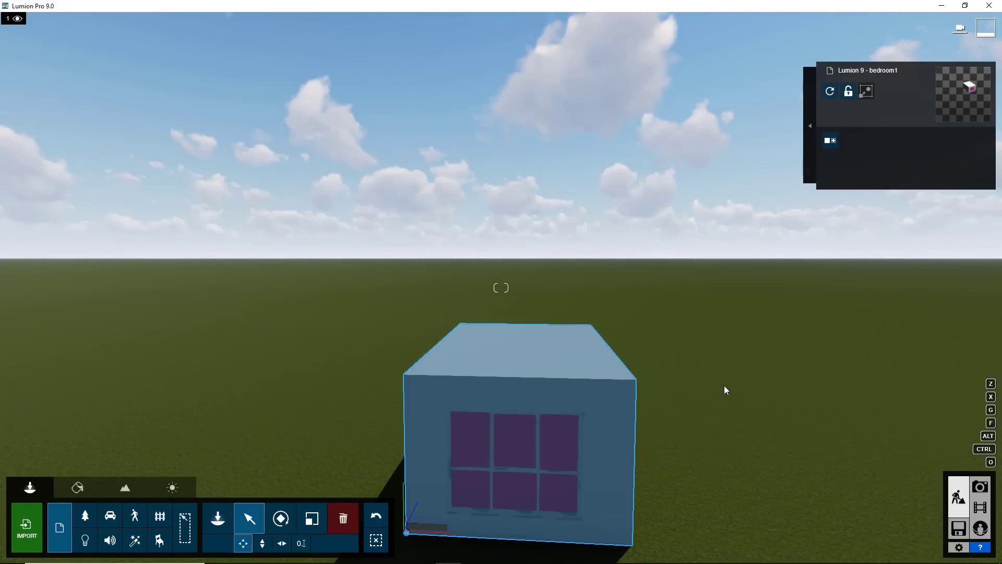
key(a)
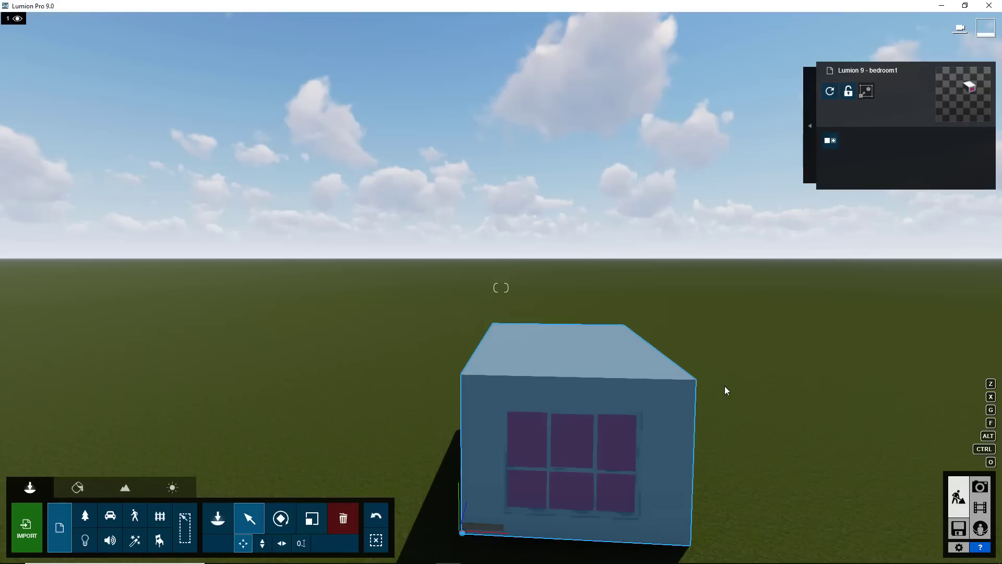
key(a)
key(d)
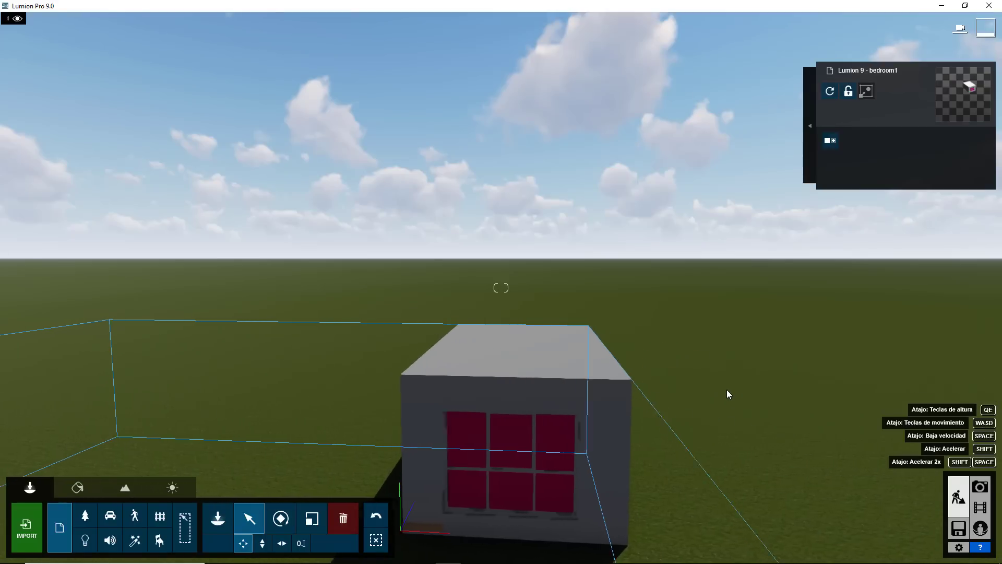
key(a)
key(d)
key(a)
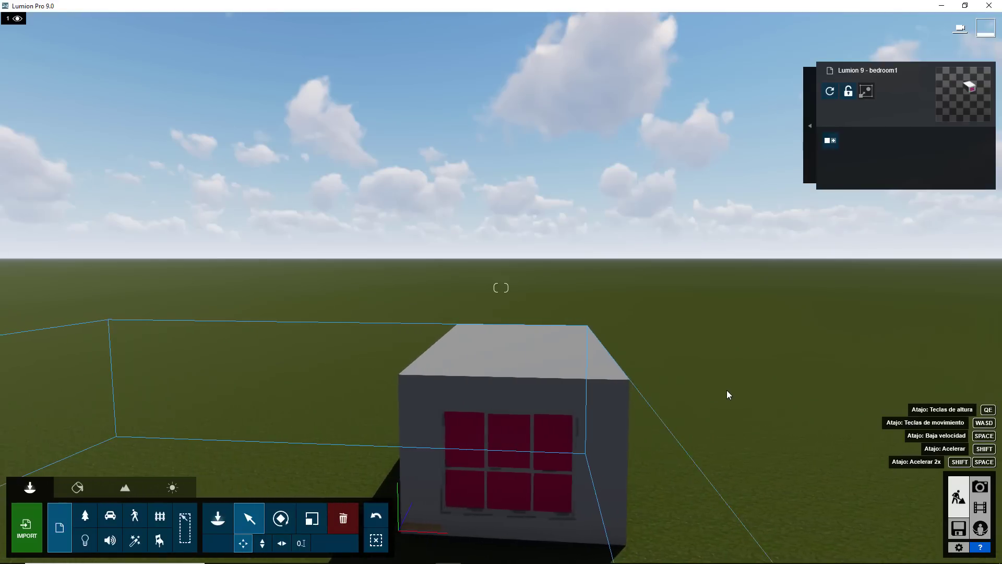
key(d)
key(a)
key(d)
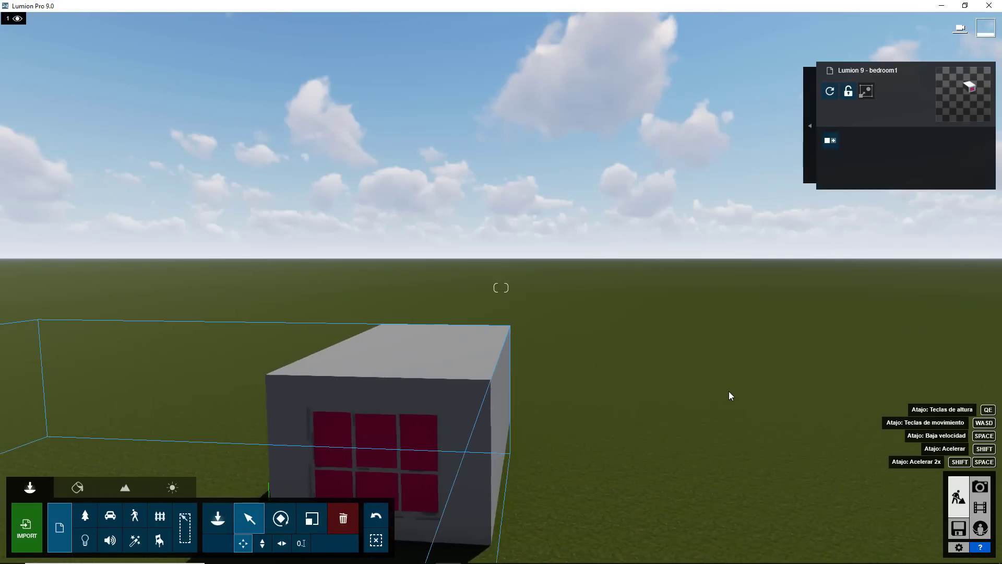
key(a)
key(d)
key(a)
key(d)
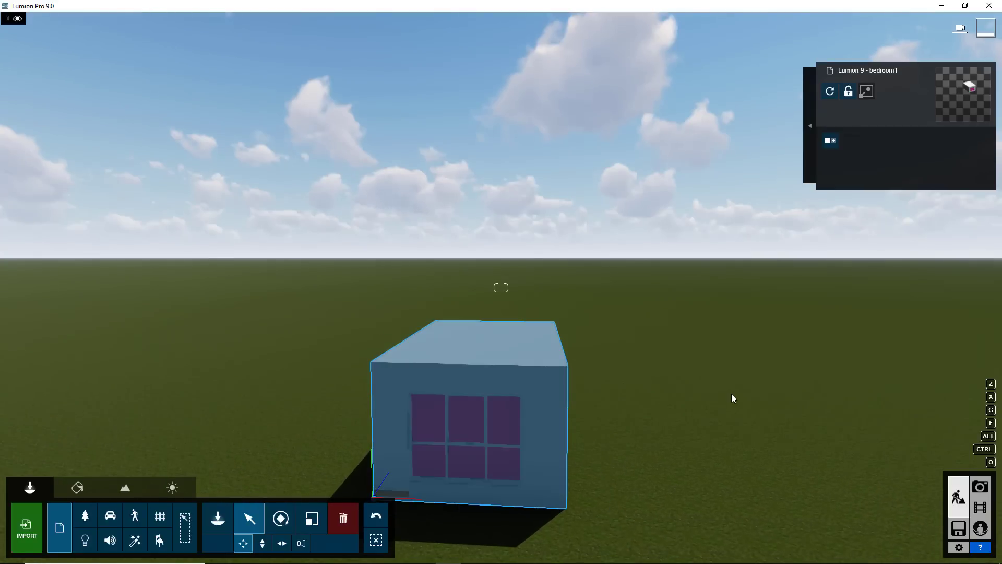
Move forward and turn the view to face the box's pink window front.
key(w)
right_drag(715, 402, 713, 406)
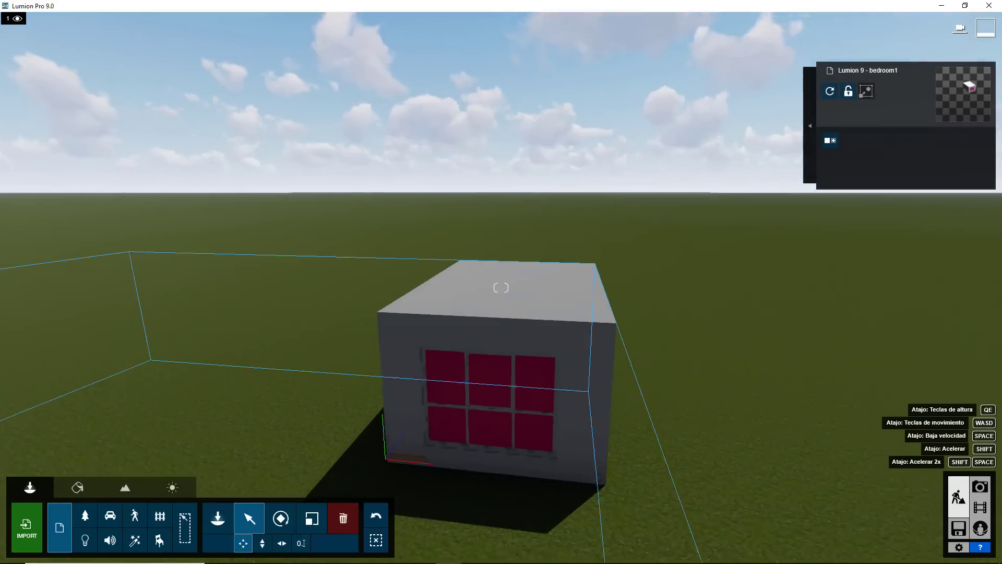
right_drag(511, 359, 525, 272)
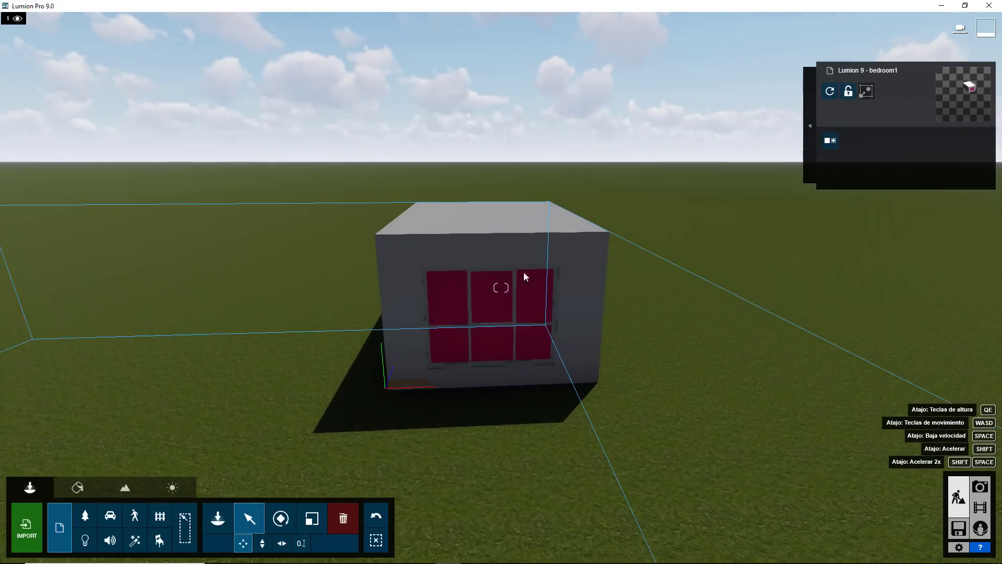
key(s)
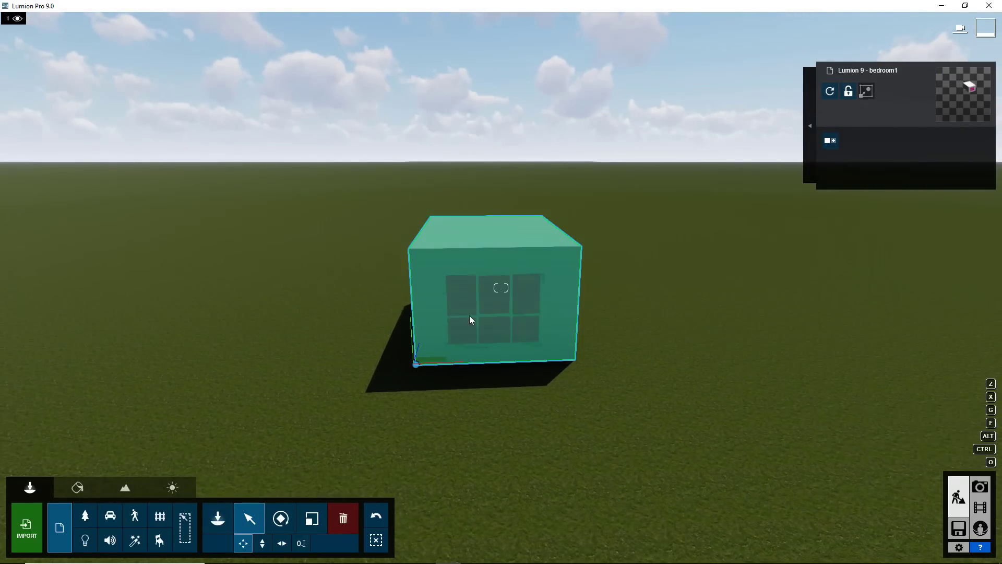
Deselect the box and orbit until its long grey side shows beside the pink window.
click(668, 355)
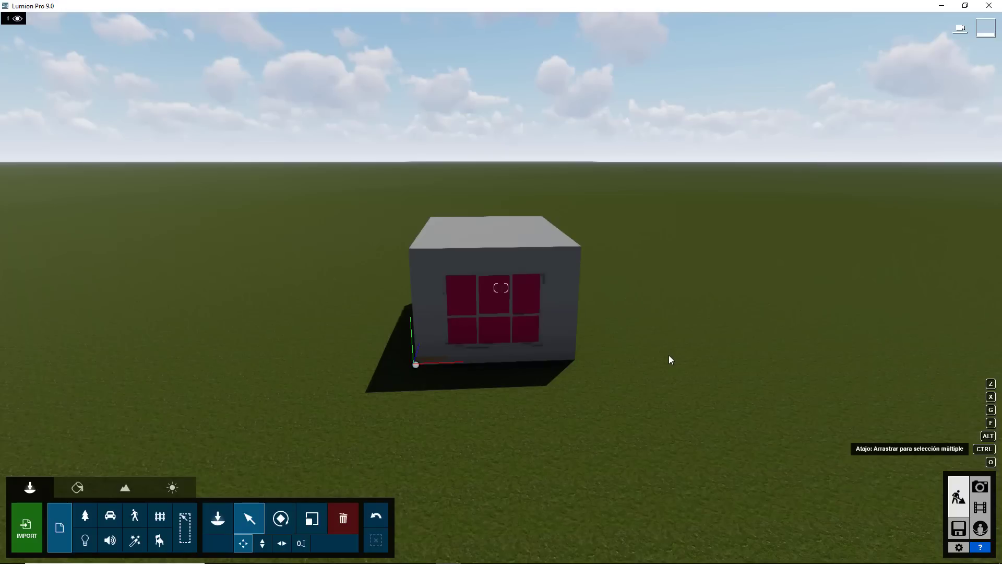
right_drag(663, 374, 600, 413)
right_drag(500, 288, 501, 288)
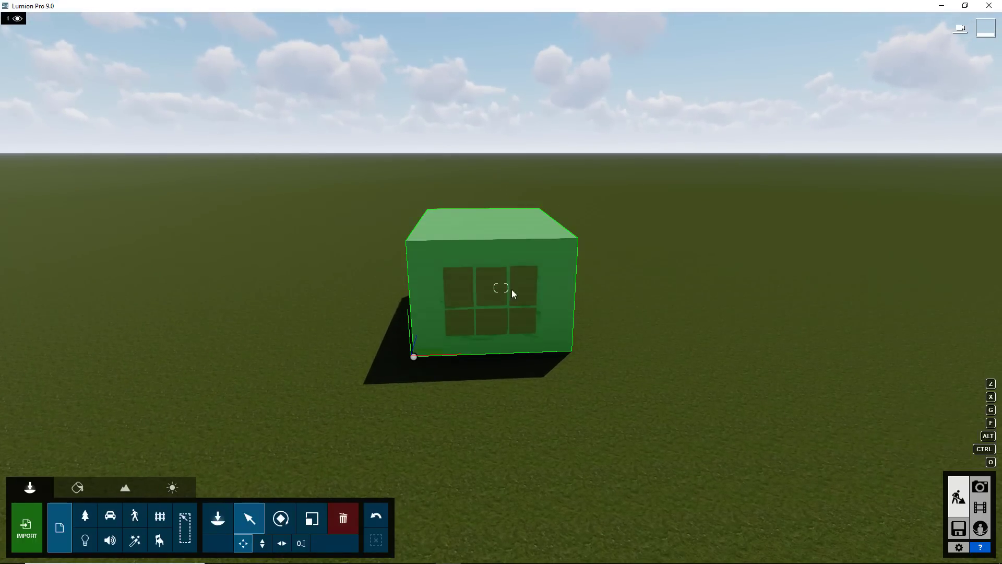
right_drag(568, 364, 625, 403)
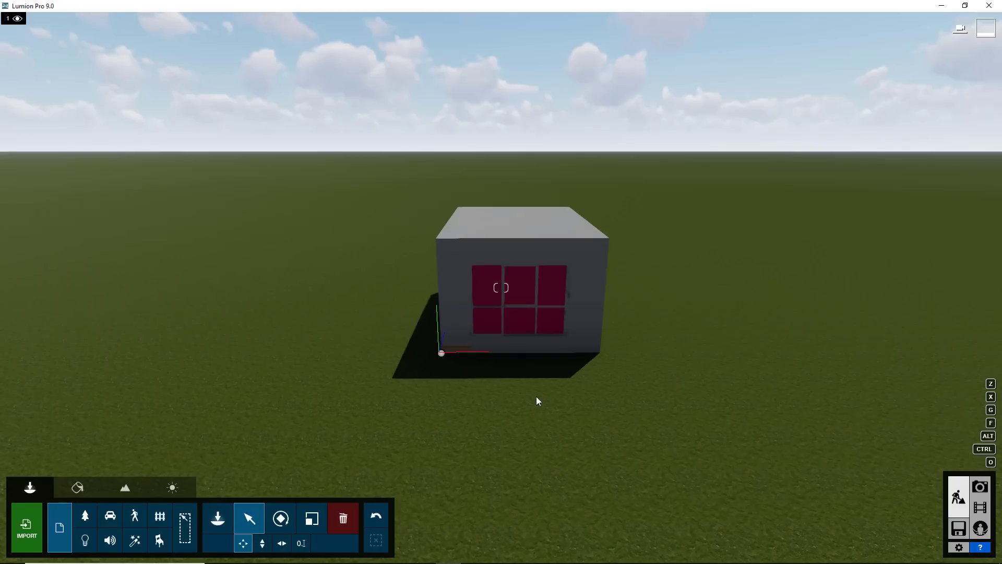
right_drag(536, 399, 504, 294)
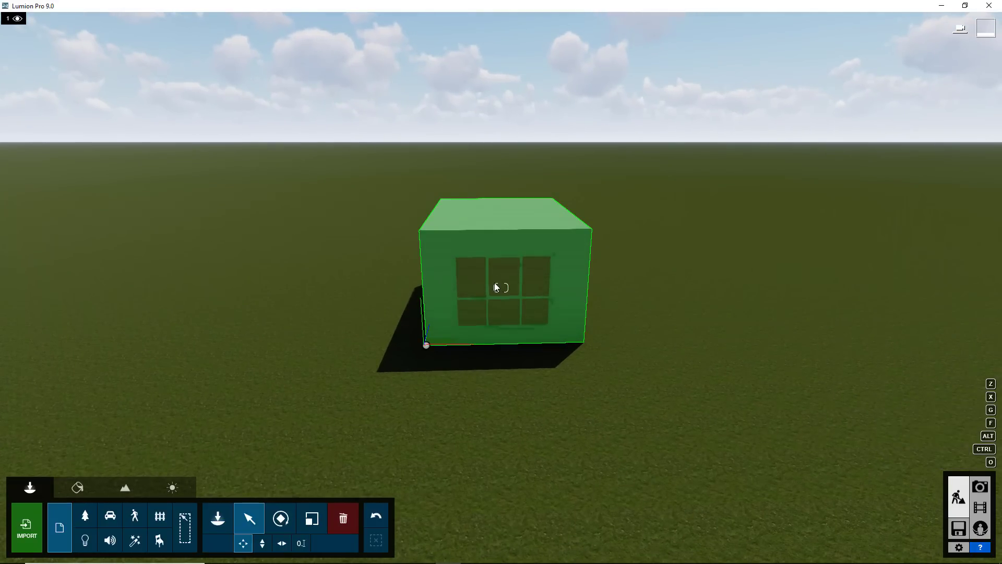
right_drag(509, 291, 509, 334)
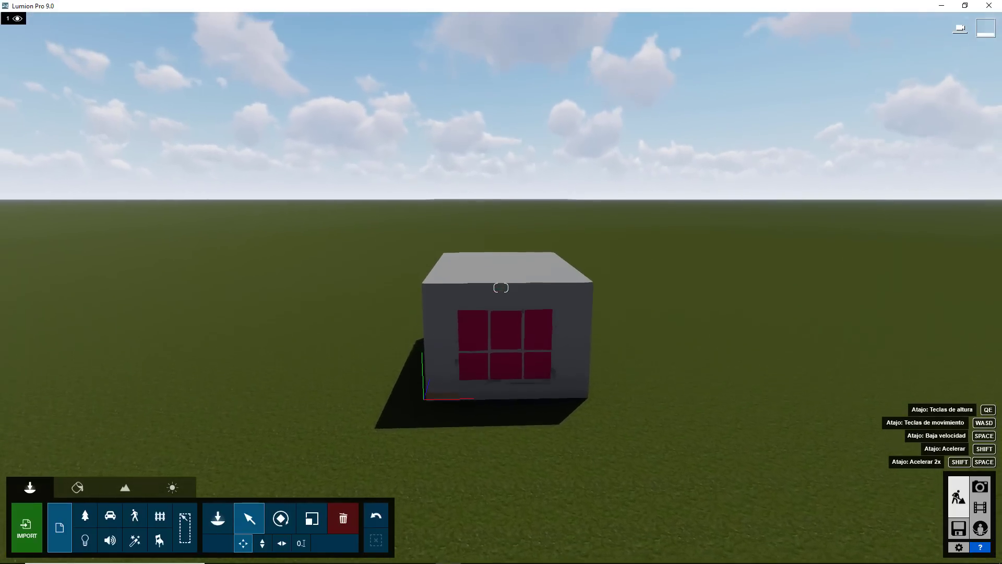
right_drag(501, 288, 511, 324)
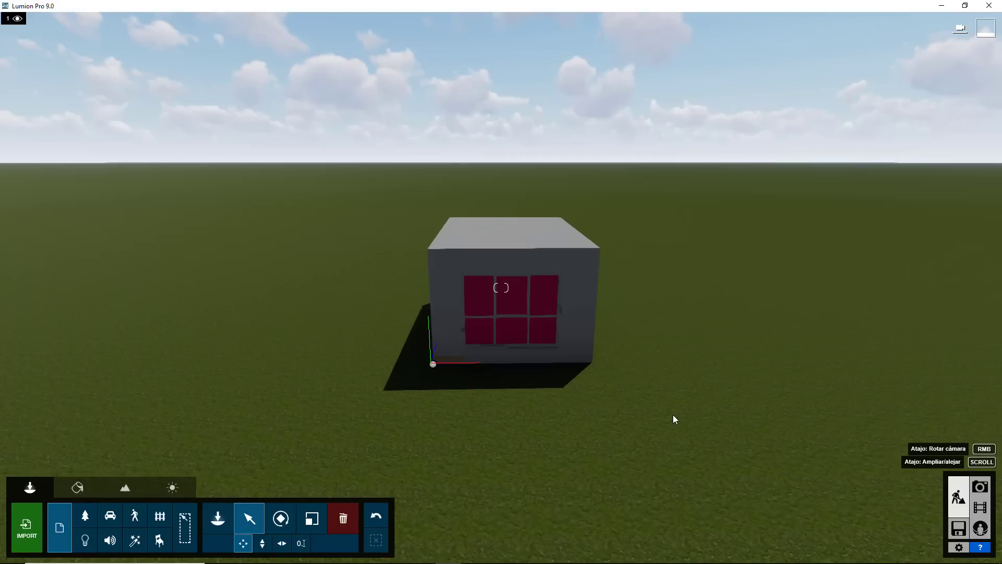
right_drag(703, 384, 890, 311)
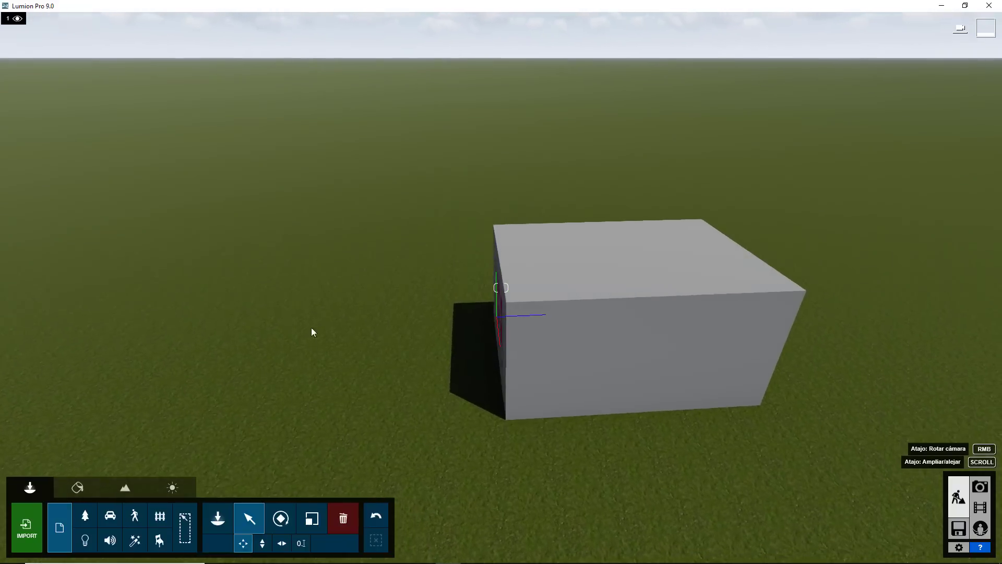
Orbit back to the pink window face and look down on the box from a raised angle.
right_drag(314, 331, 313, 331)
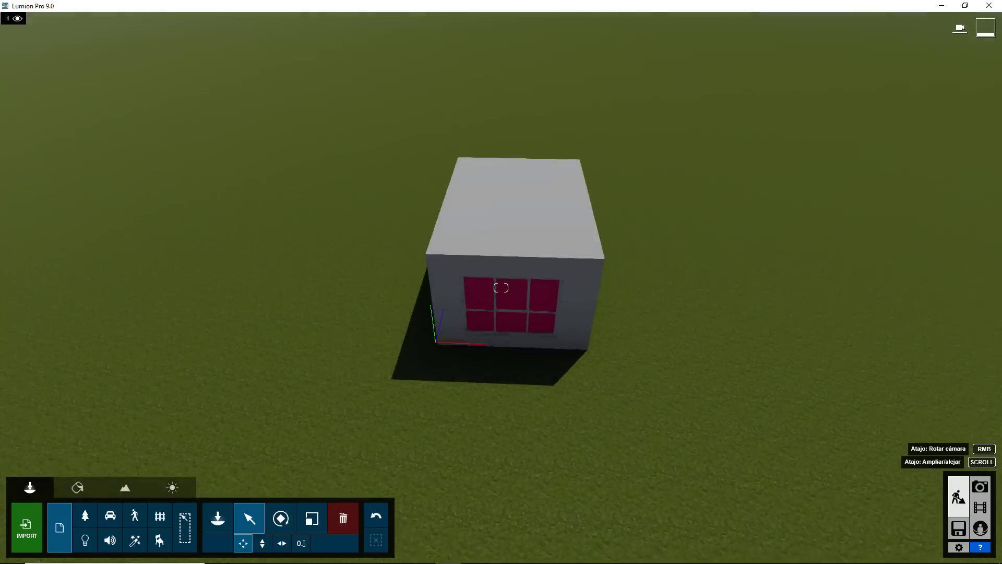
mouse_move(501, 288)
right_down()
mouse_move(360, 343)
mouse_move(501, 287)
mouse_move(389, 374)
right_up()
key(w)
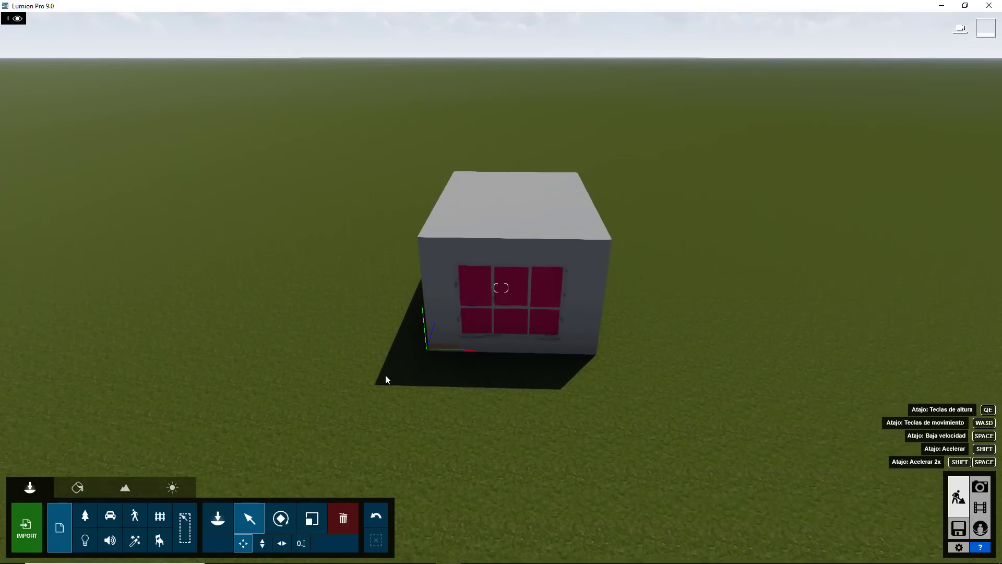
key(s)
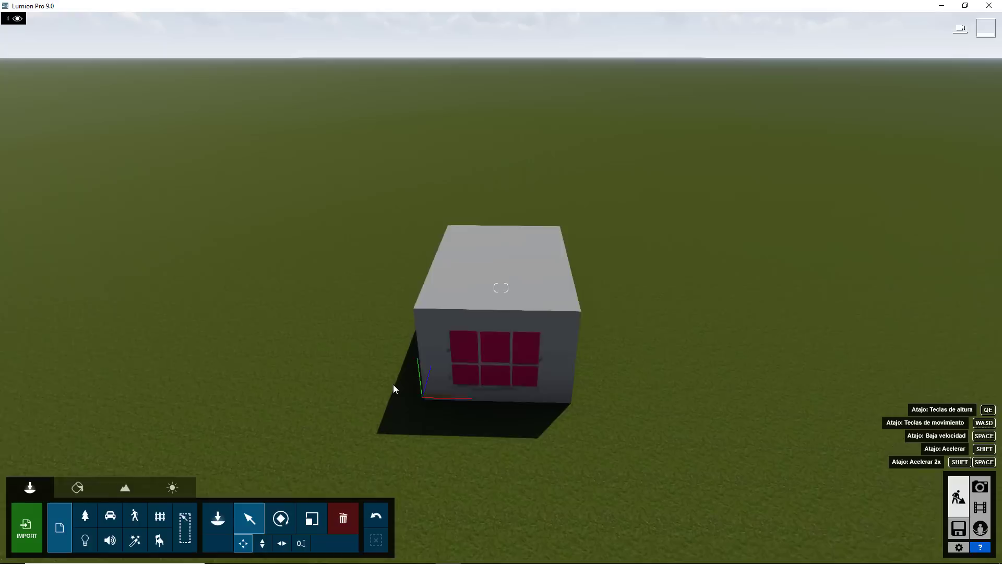
key(s)
right_drag(400, 390, 475, 347)
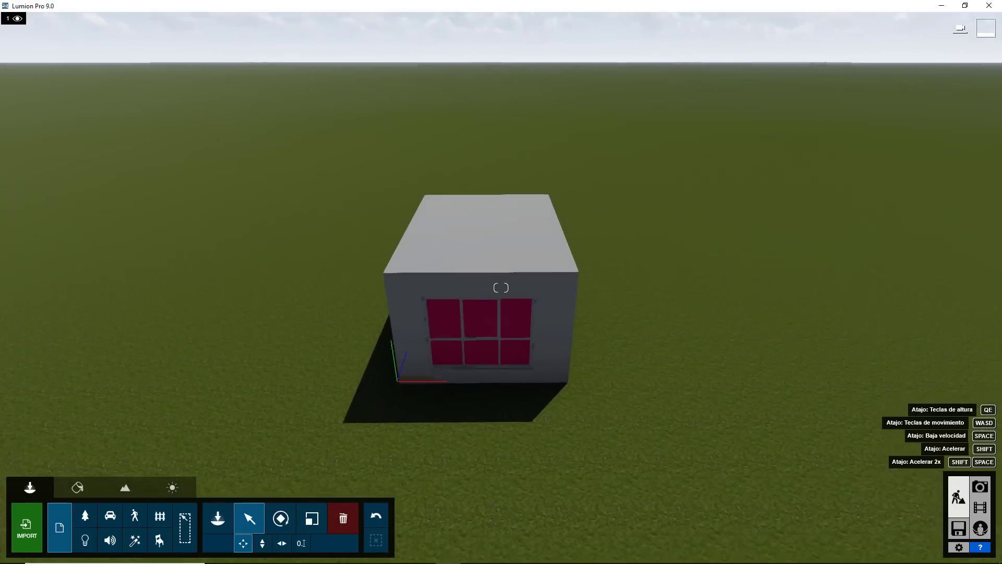
Select the bedroom box and zoom the view in and out with the mouse wheel.
click(518, 322)
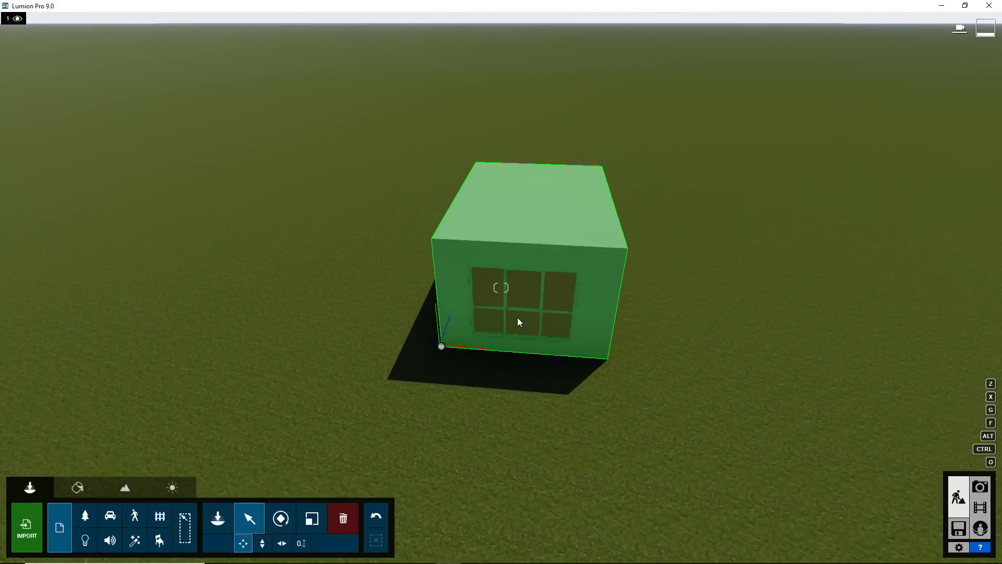
mouse_move(550, 436)
right_down()
mouse_move(418, 512)
mouse_move(564, 373)
right_up()
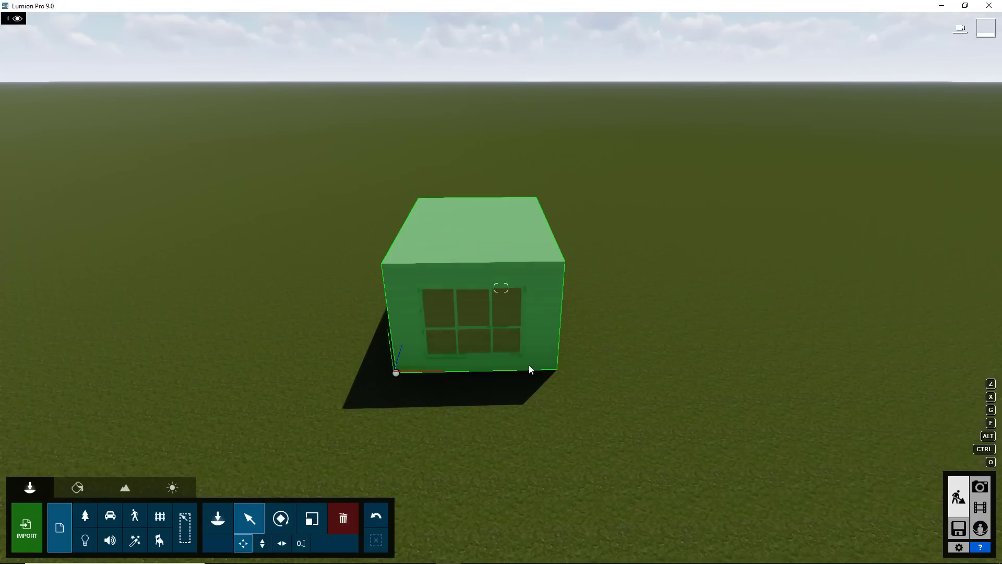
scroll(526, 361, up, 2)
scroll(525, 361, down, 2)
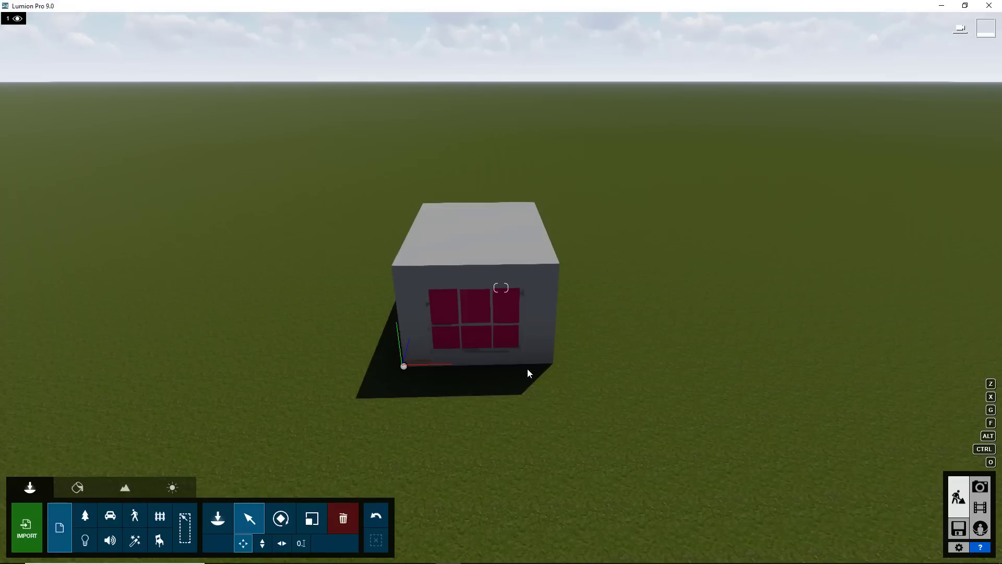
scroll(528, 368, down, 2)
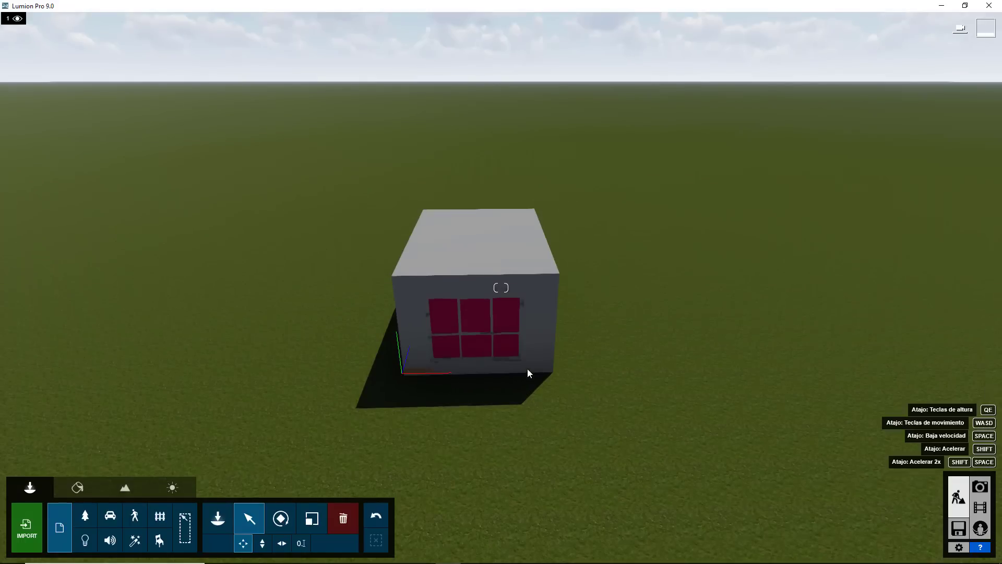
Adjust camera height and edge forward until the pink six-pane window fills the lower view.
key(q)
key(e)
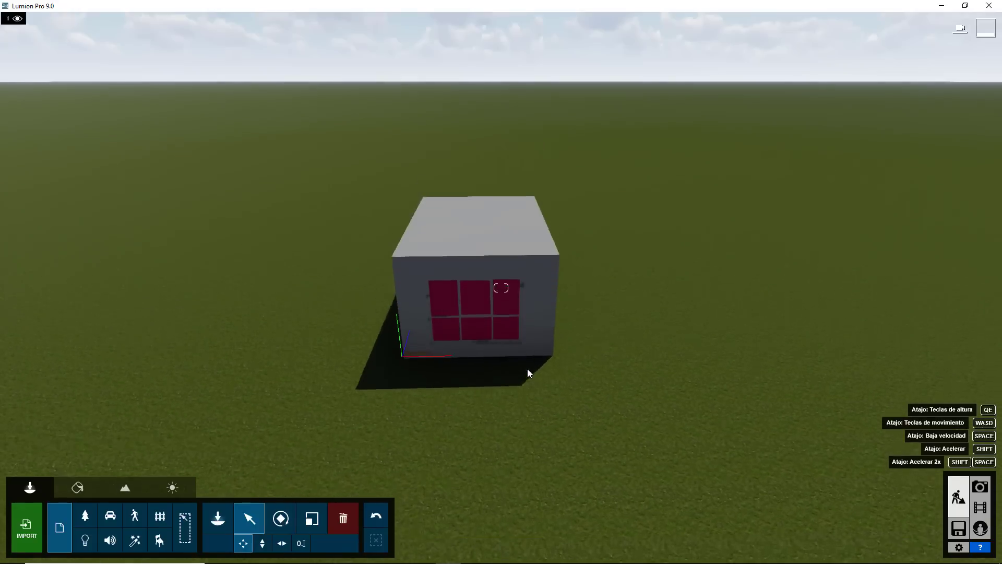
key(q)
key(e)
key(q)
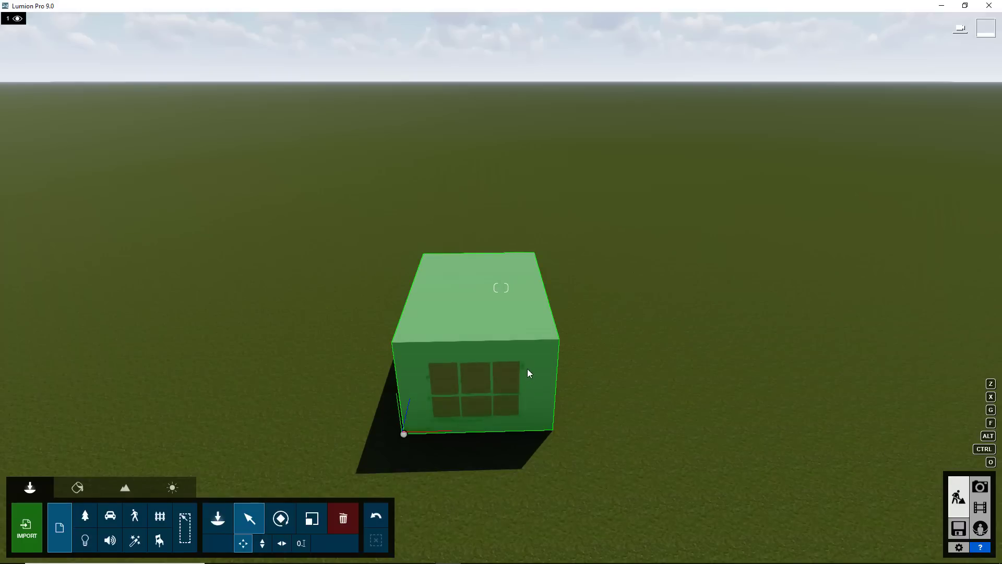
key(q)
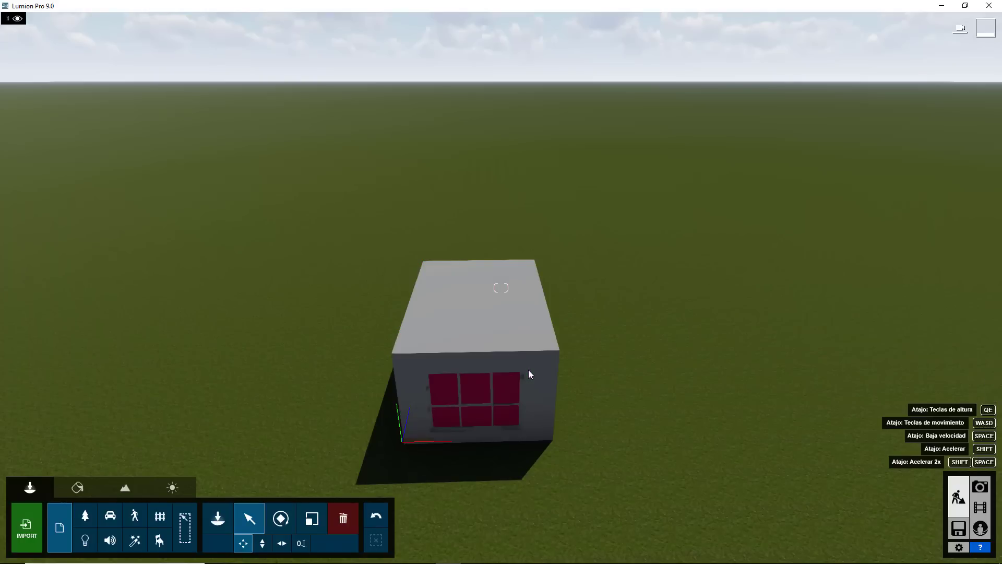
key(w)
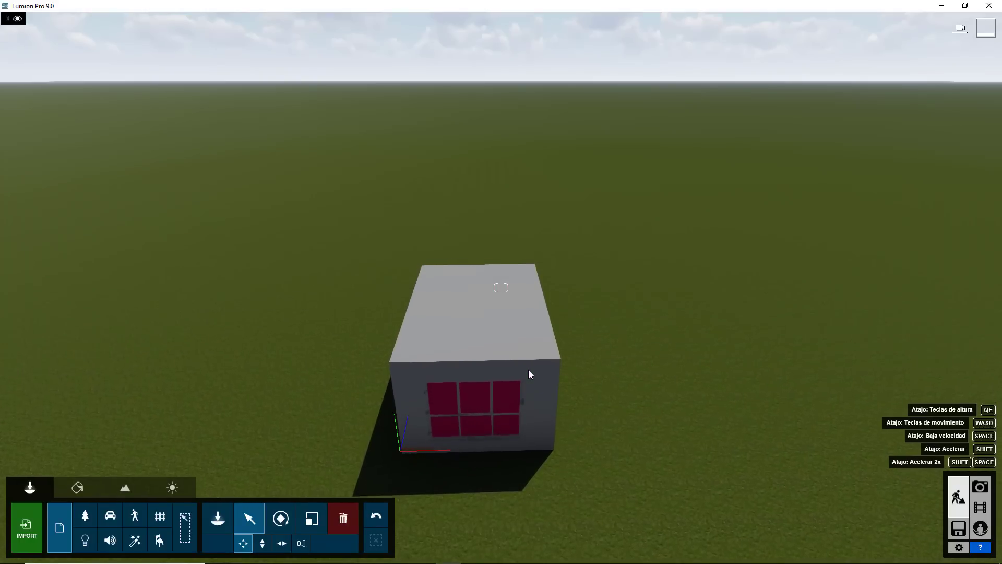
key(q)
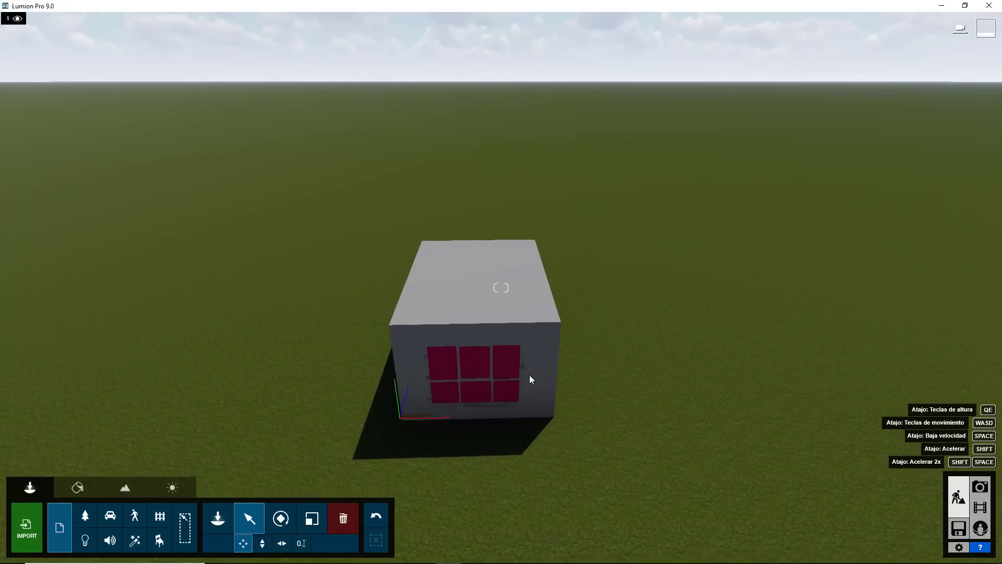
Fly the camera low, into and around the box to inspect the pink window from several angles.
key(w)
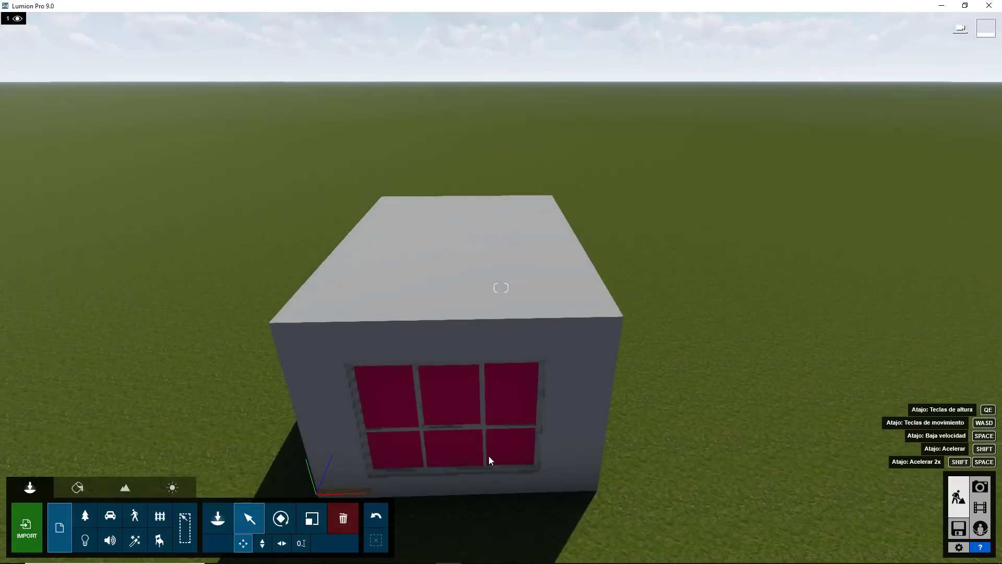
key(r)
key(q)
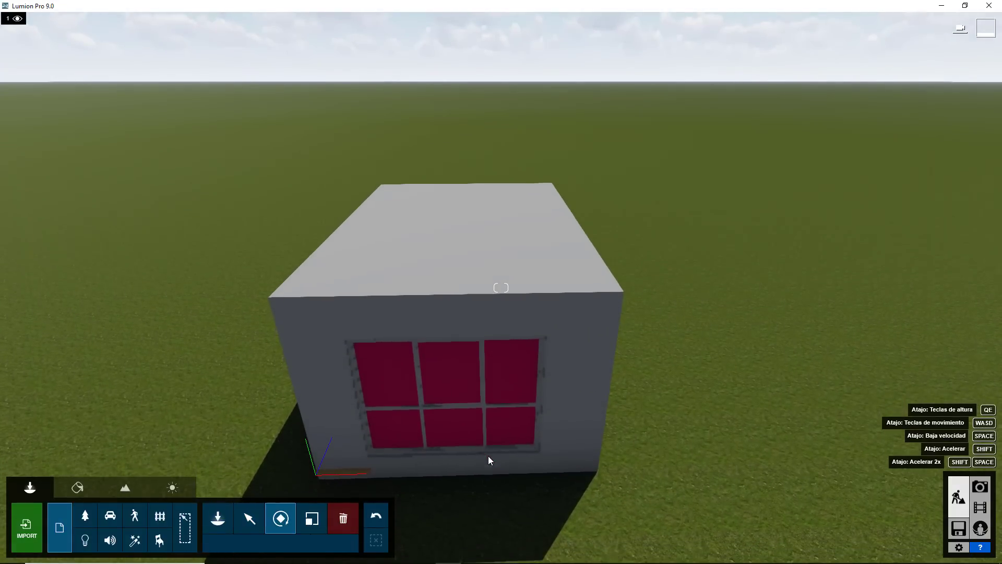
key(q)
right_drag(514, 483, 514, 467)
key(q)
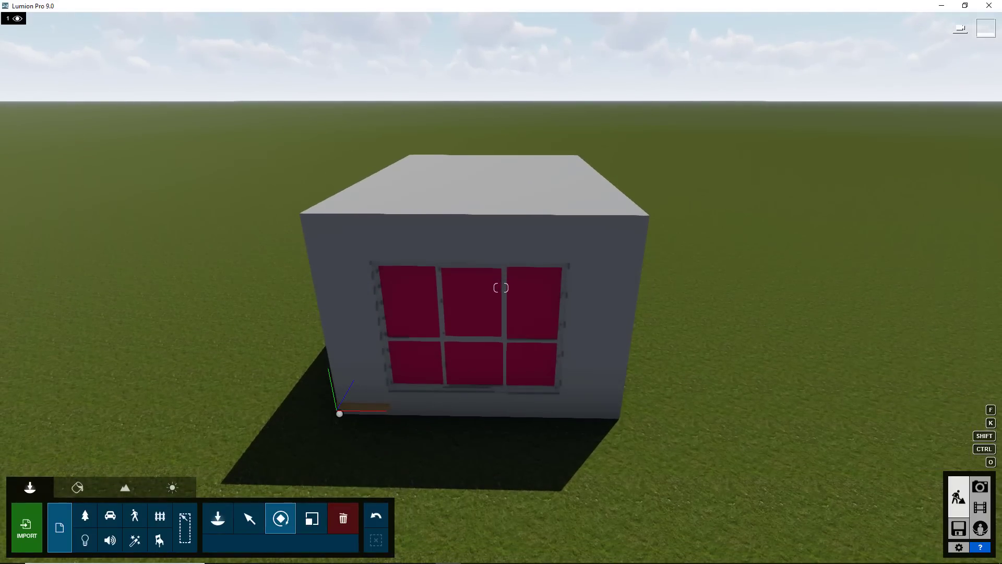
key(w)
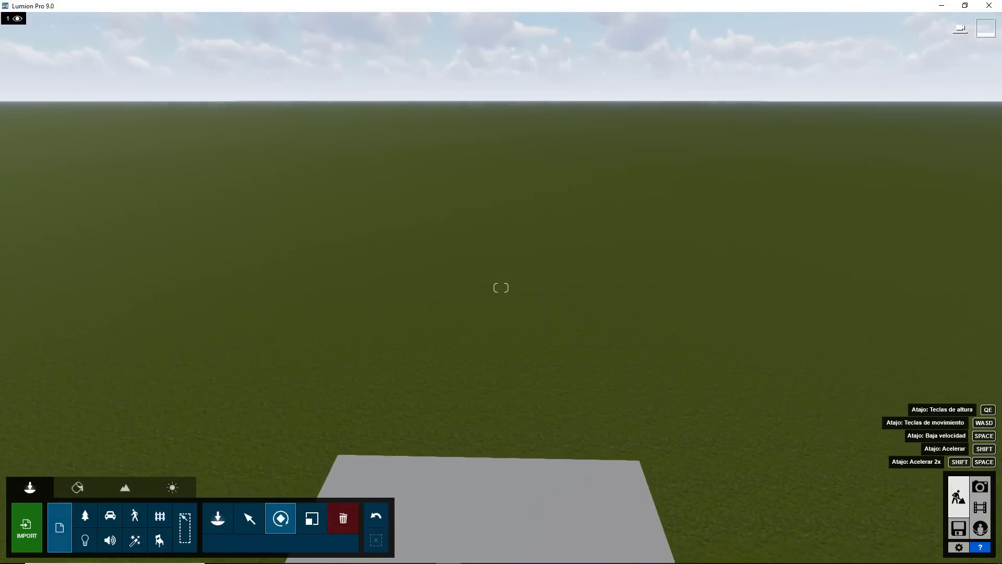
right_drag(515, 467, 518, 477)
key(s)
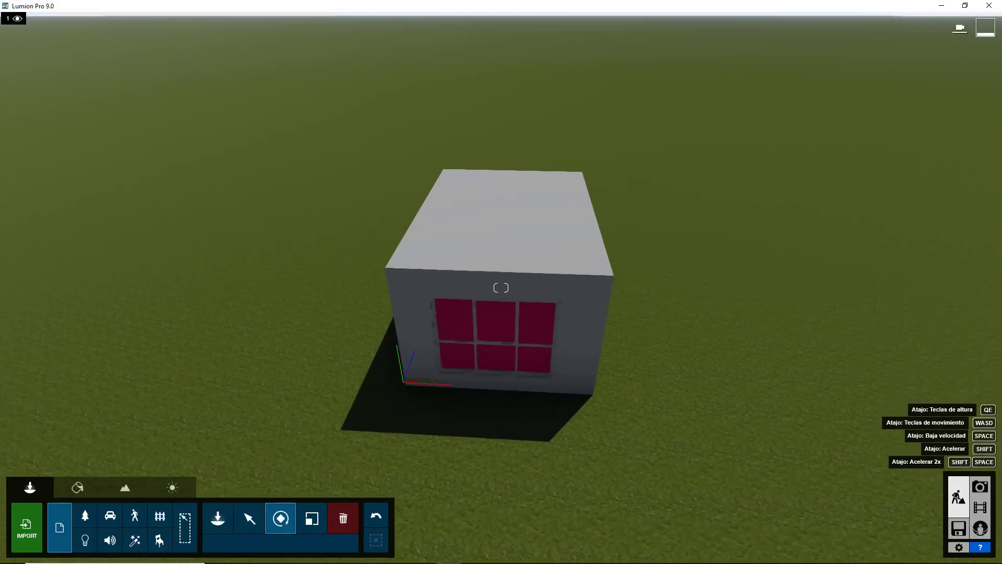
key(w)
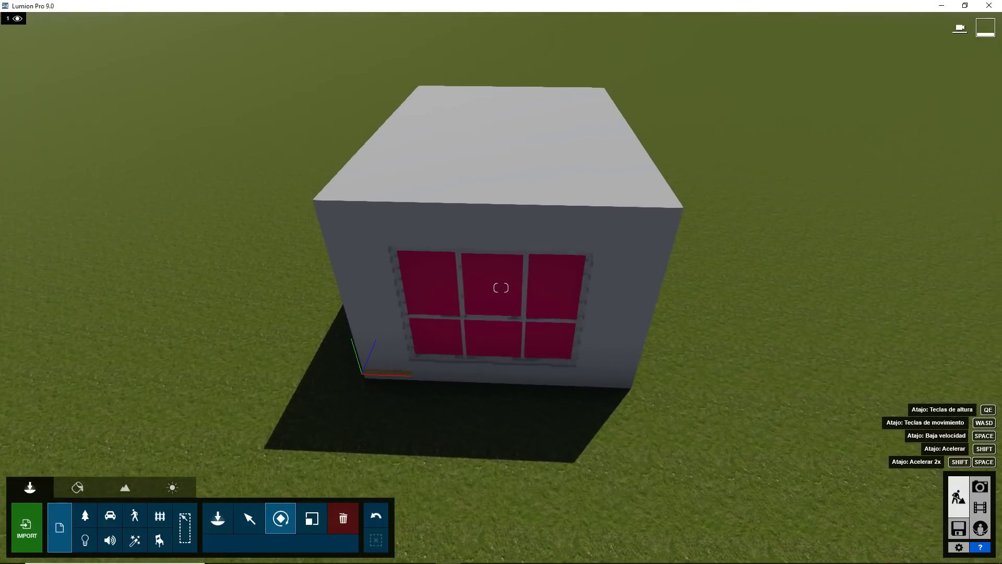
right_drag(518, 478, 520, 484)
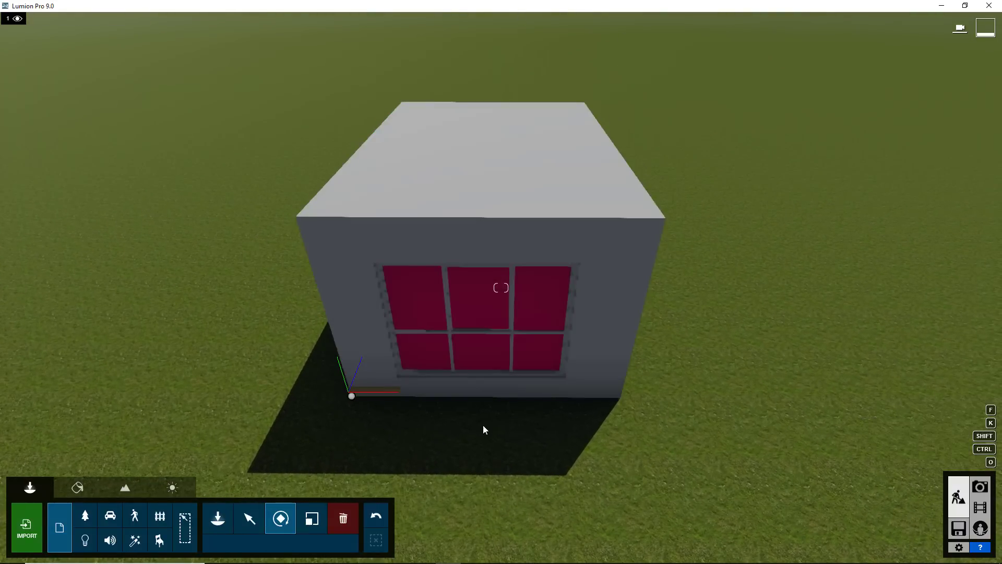
mouse_move(491, 429)
right_down()
mouse_move(492, 439)
mouse_move(509, 429)
right_up()
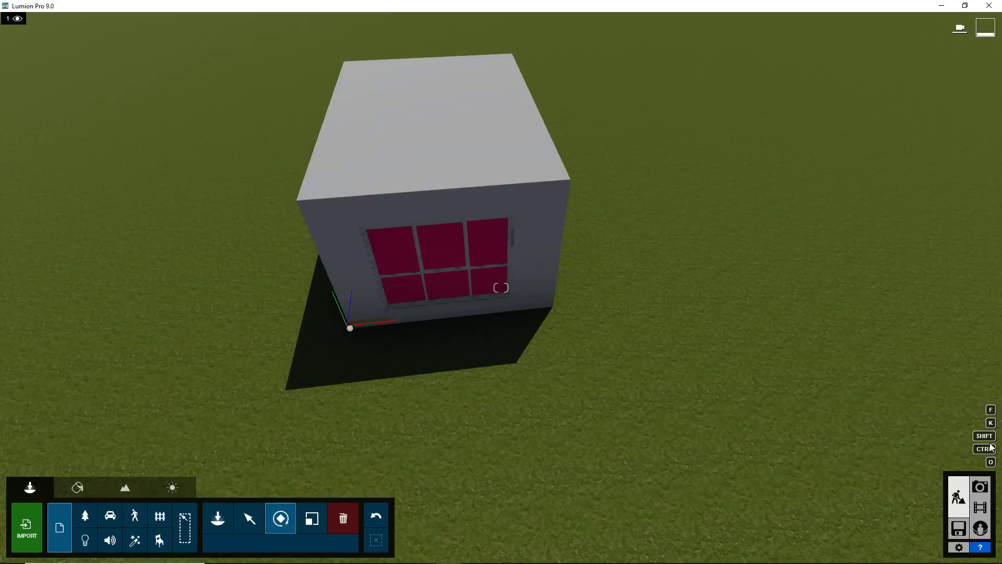
Try the Select/Move tool with horizontal moving, then the Rotate tool, and reframe the box frontally.
click(254, 517)
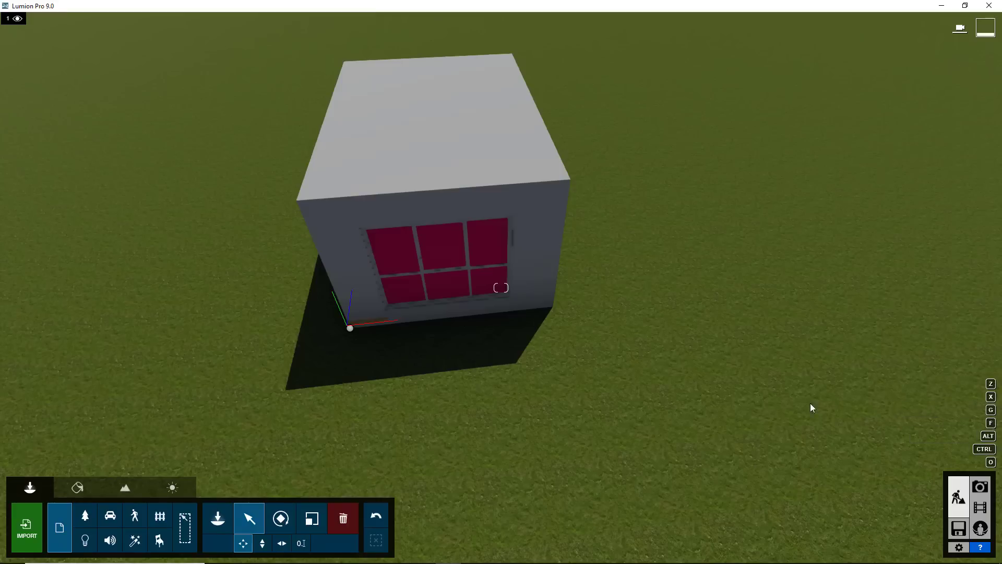
click(282, 543)
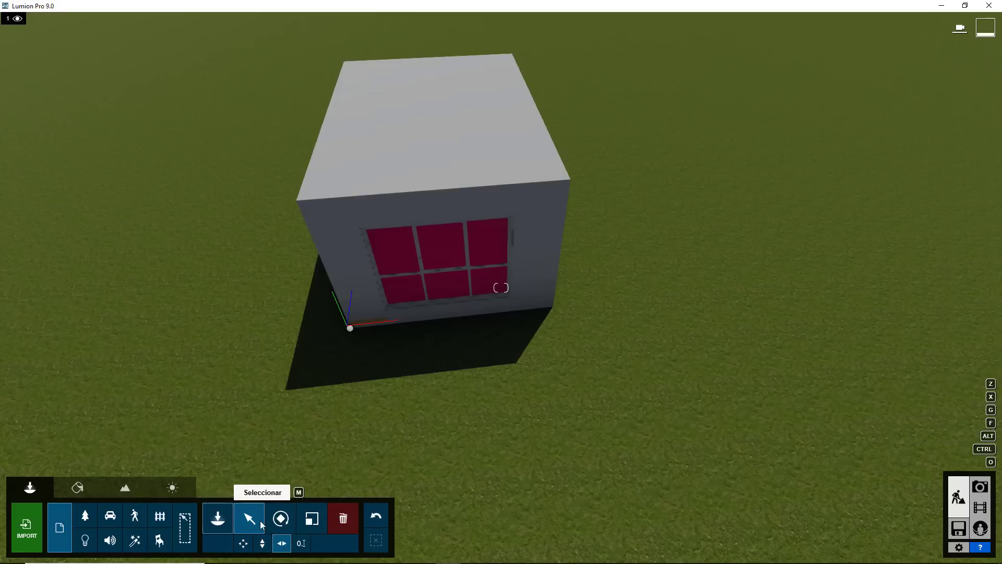
click(281, 520)
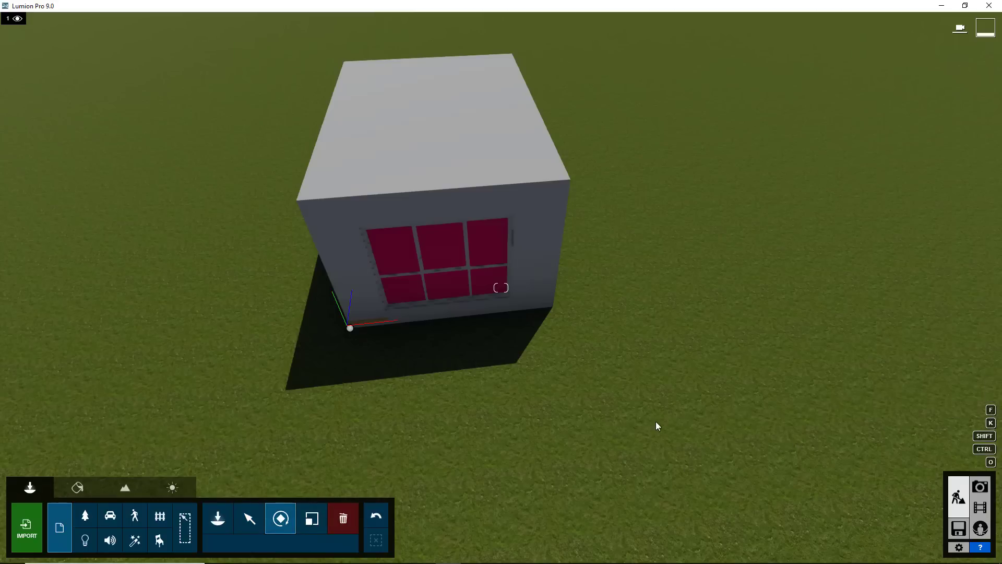
key(a)
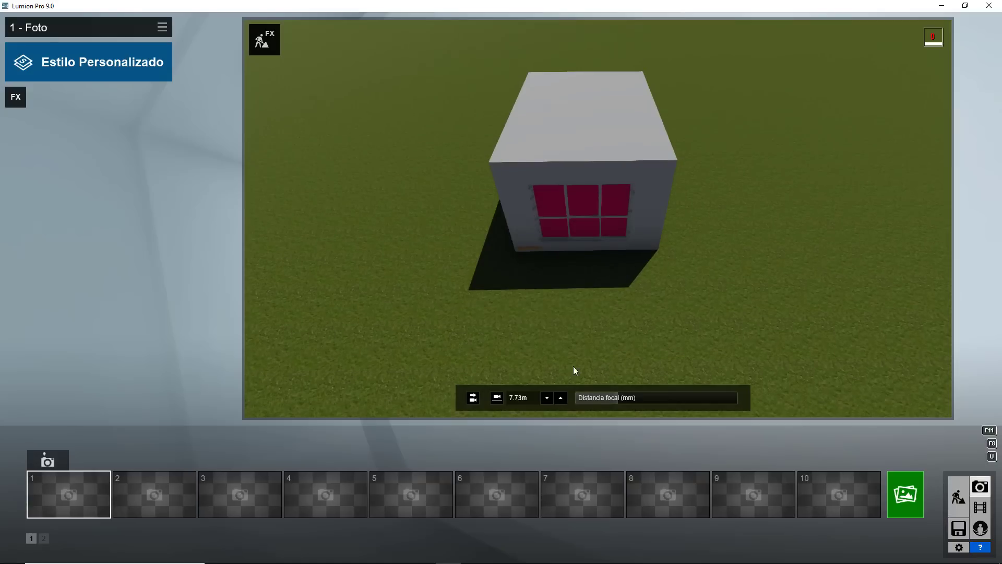
Go through Movie mode back to Build mode and bring up the Files save-scene panel.
click(981, 514)
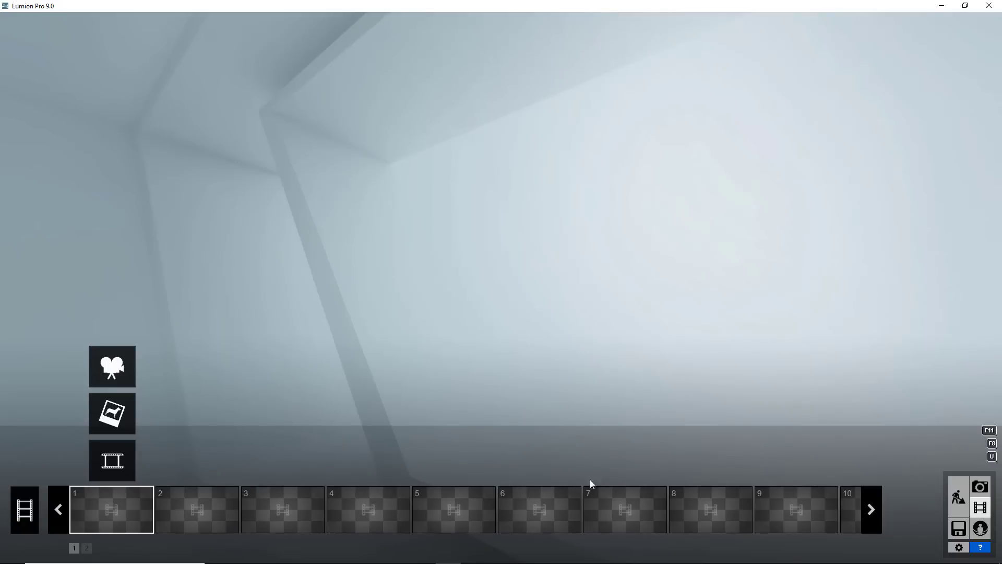
click(956, 500)
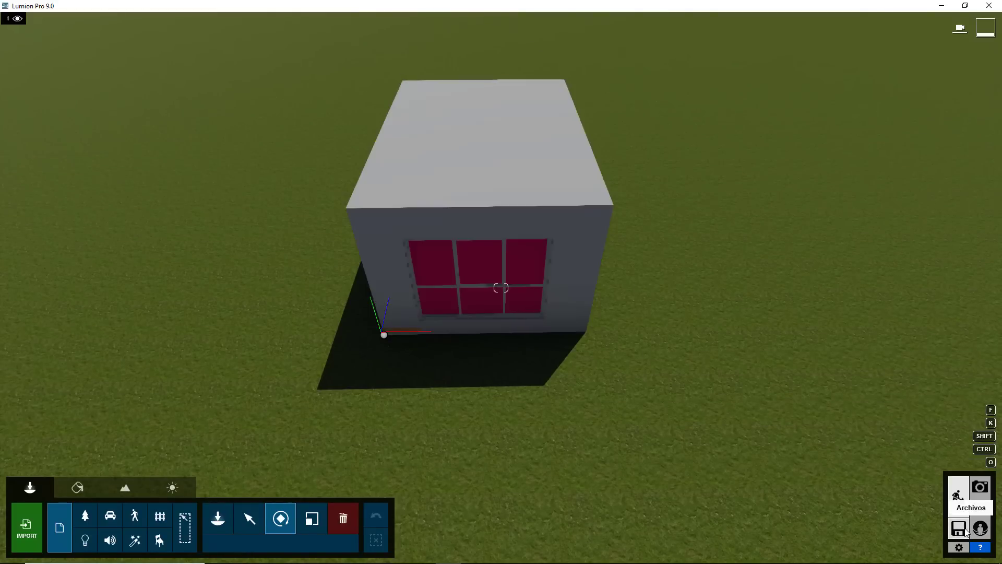
click(960, 529)
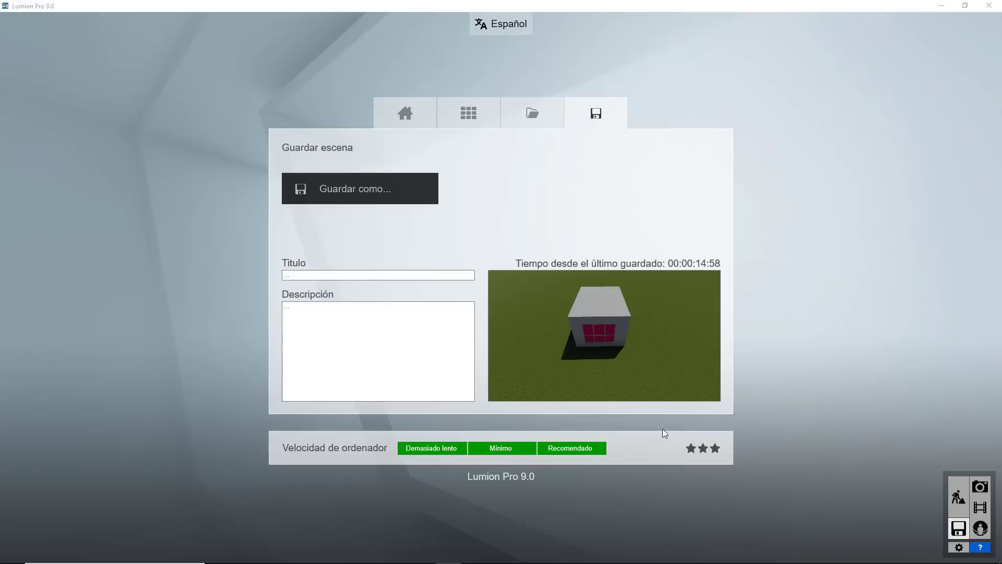
Give the scene the title 'Curso lumion 9' and save it as curso lumion 9.ls9 in Modelo.
click(356, 278)
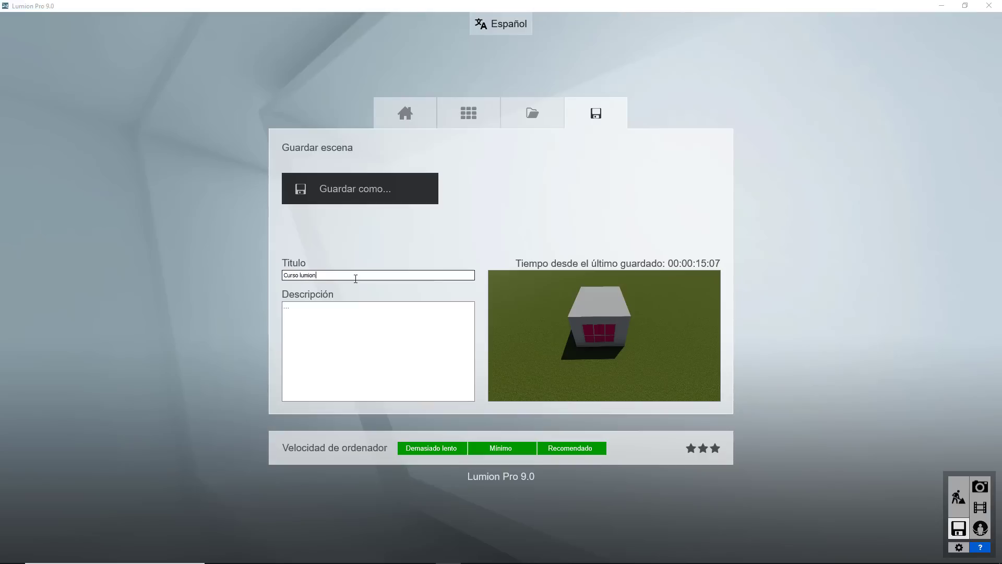
text(Curso lumion 9)
click(367, 311)
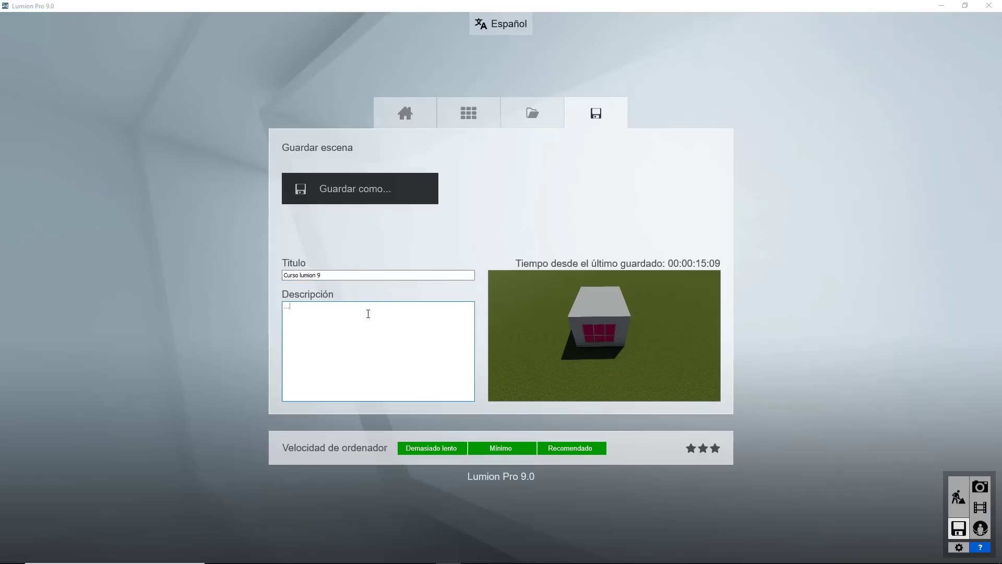
click(366, 193)
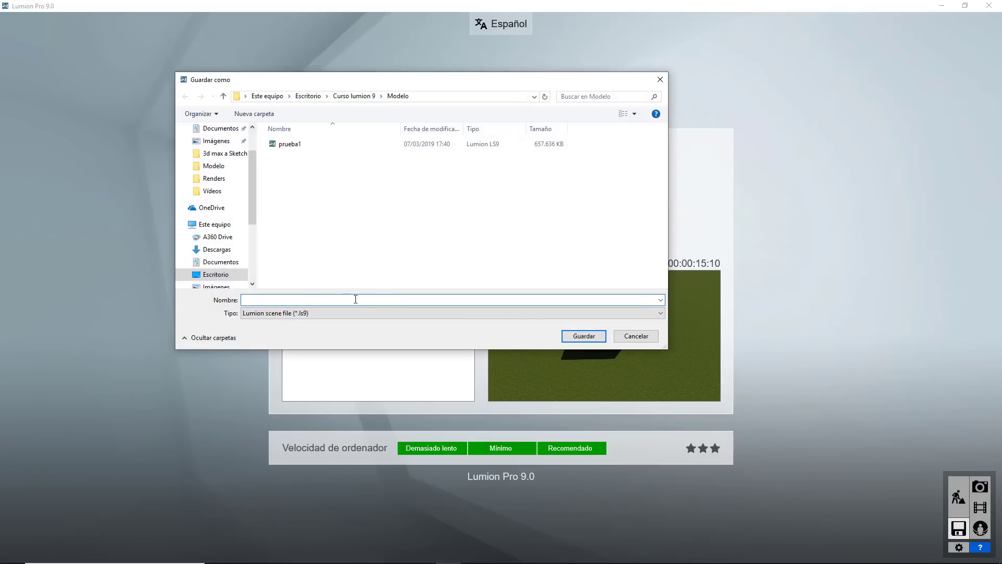
text(curso lumion 9)
click(583, 341)
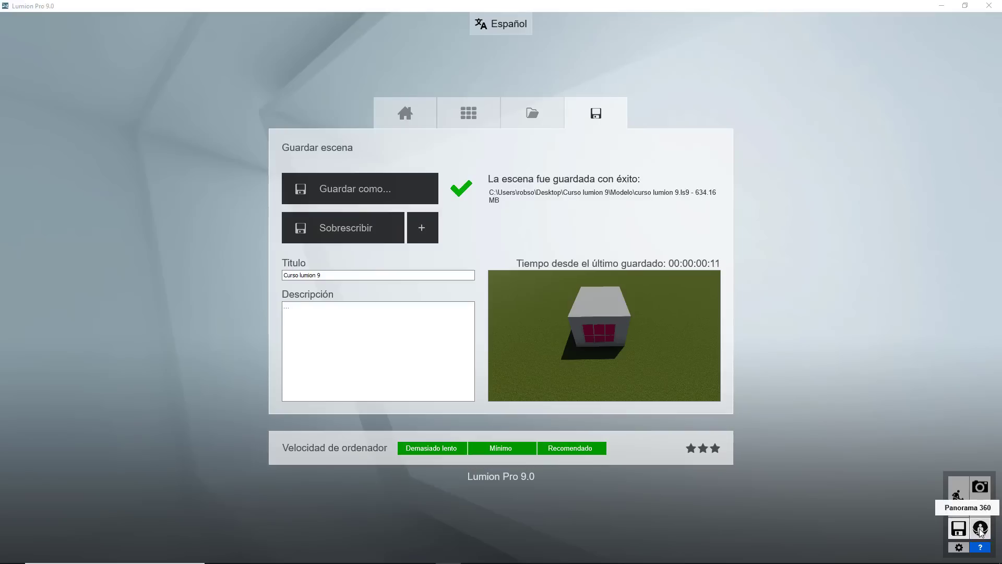
Review the Configuración settings, return to Build mode, and zoom in on the bedroom building.
click(960, 548)
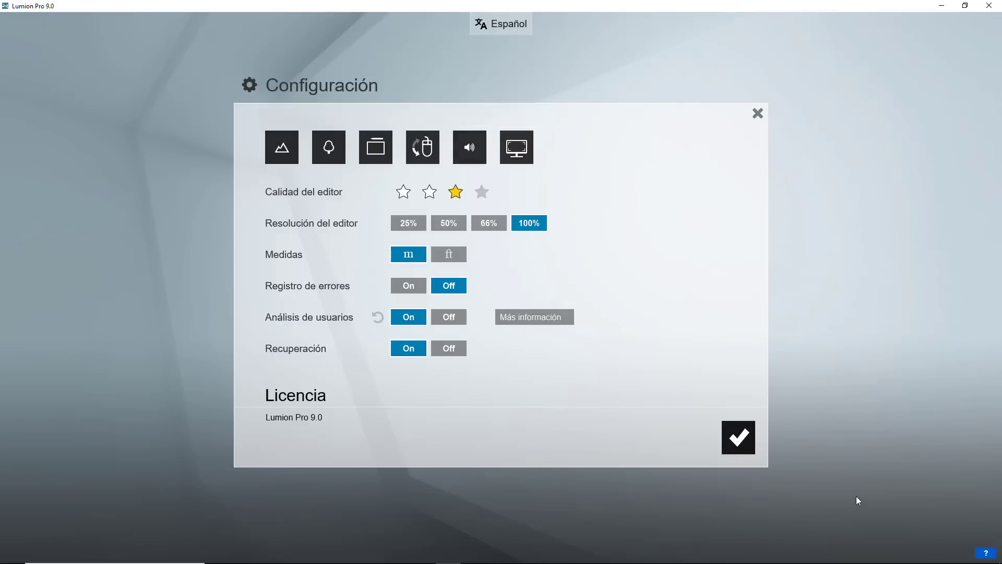
click(740, 439)
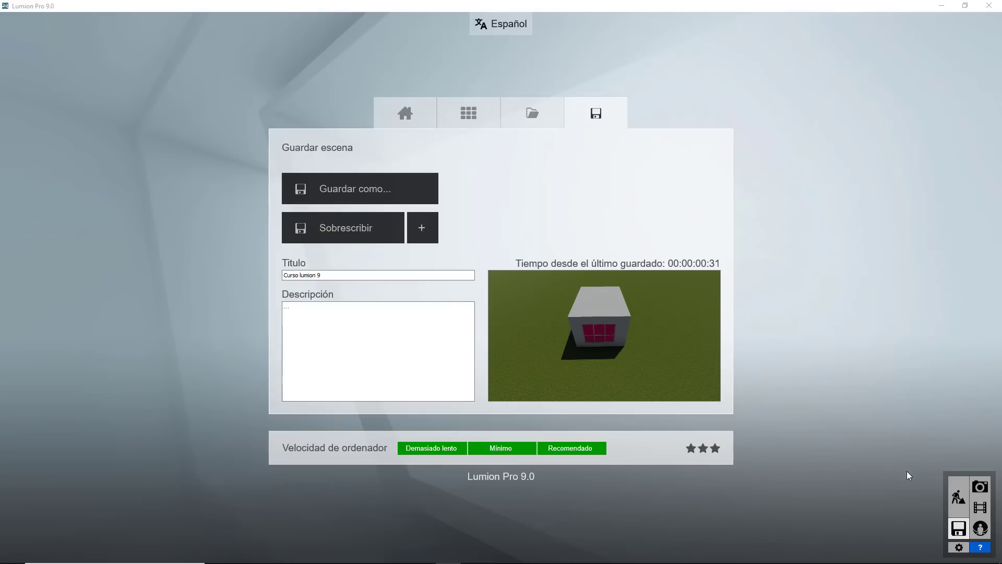
click(959, 499)
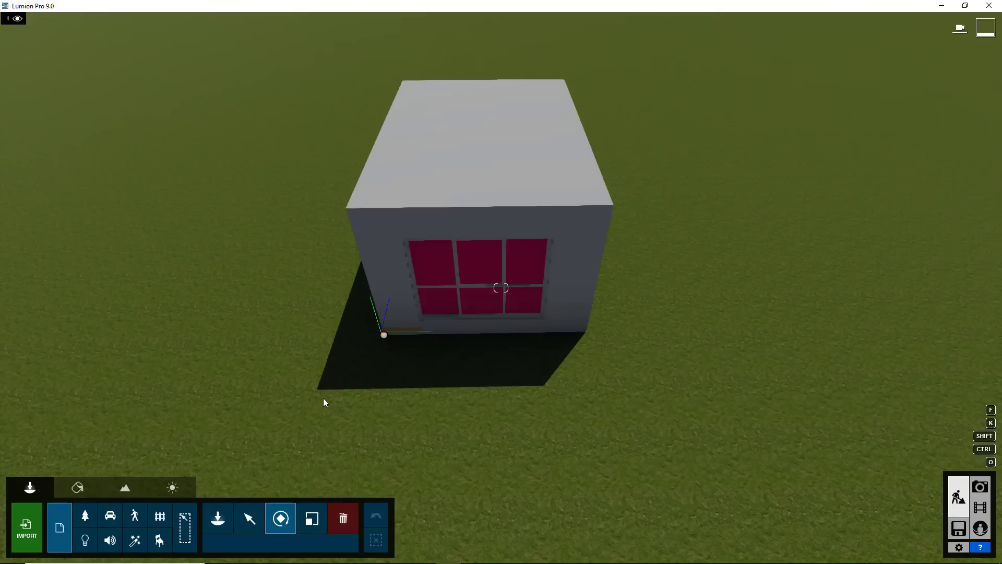
scroll(377, 386, up, 2)
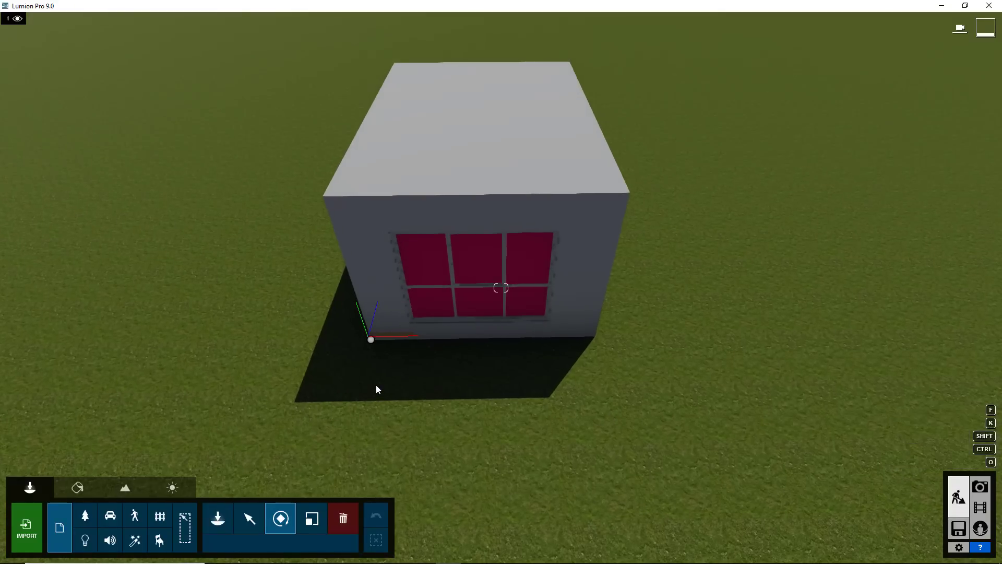
click(513, 230)
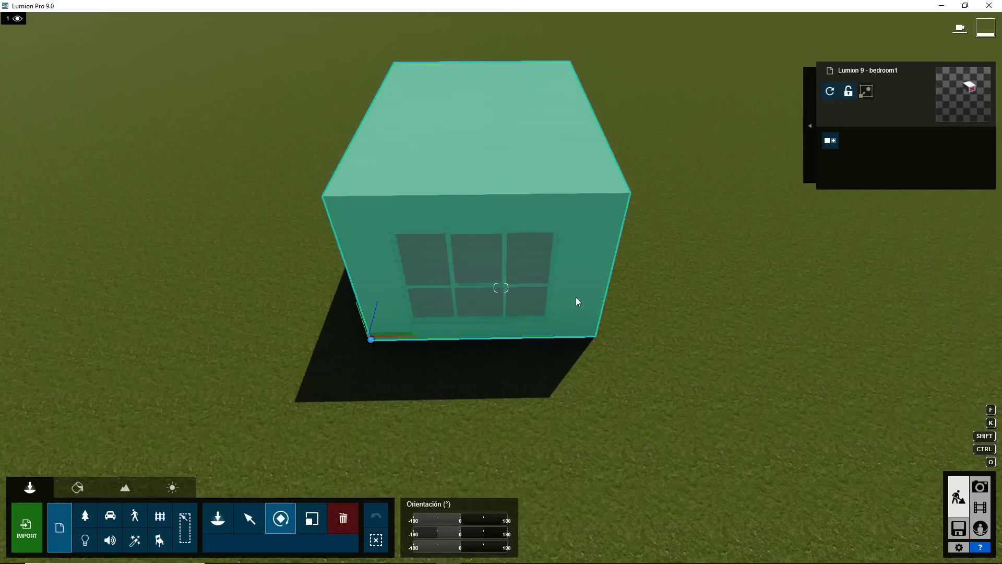
click(690, 333)
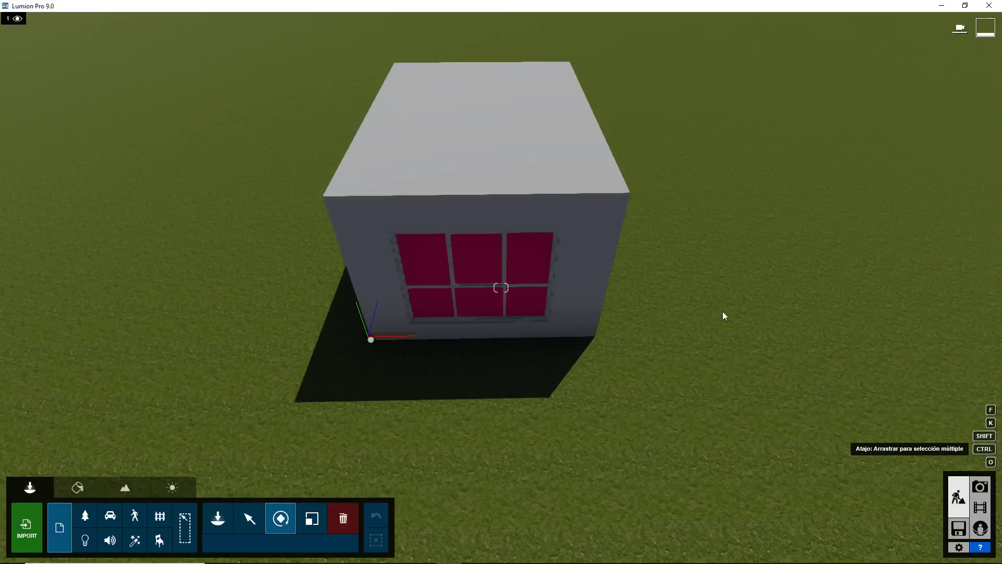
scroll(506, 474, up, 2)
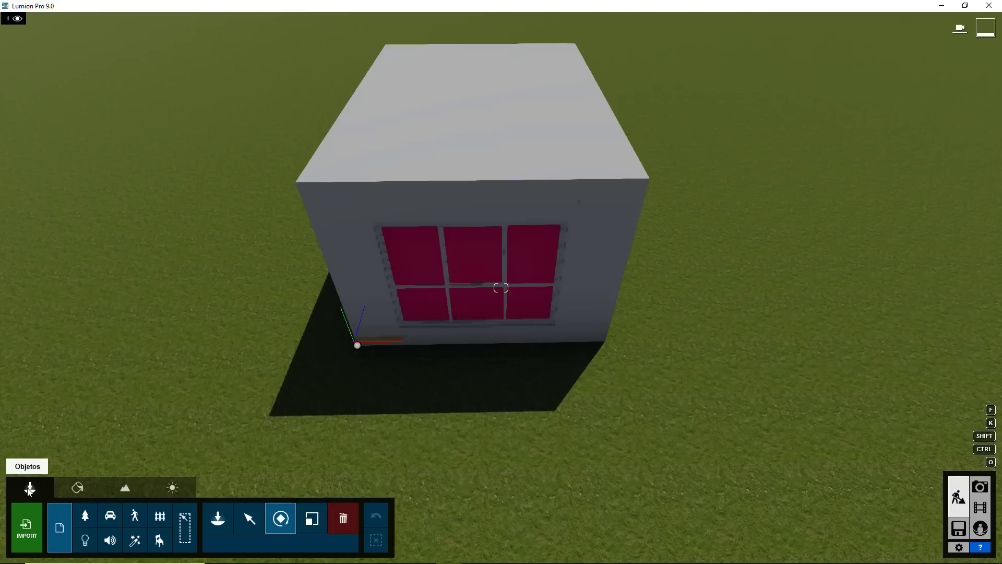
Browse the Naturaleza trees (AfricanOlive3 RT, AlmondTree S2 RT), then the Transport and Personas y animales libraries.
click(84, 521)
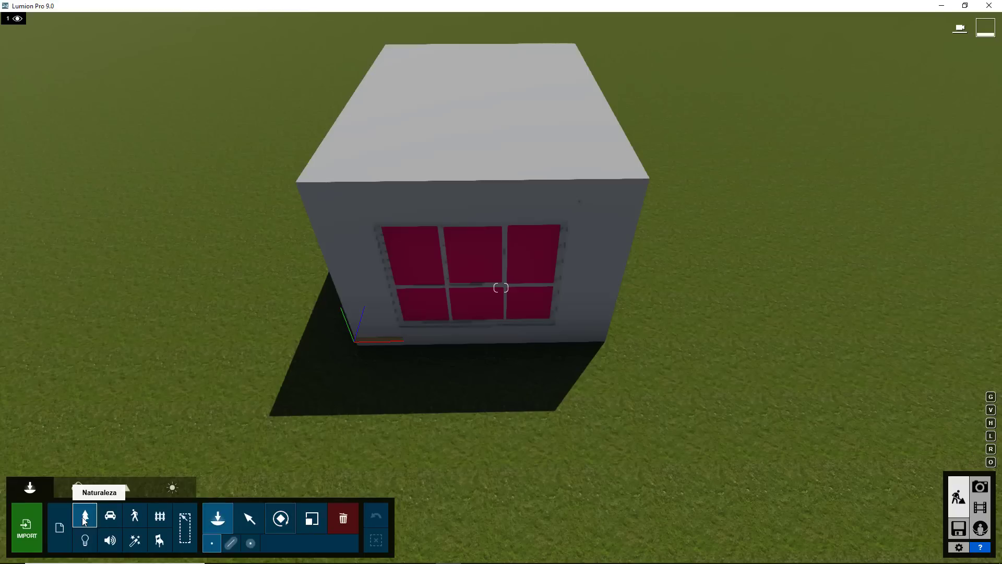
click(94, 488)
mouse_move(138, 243)
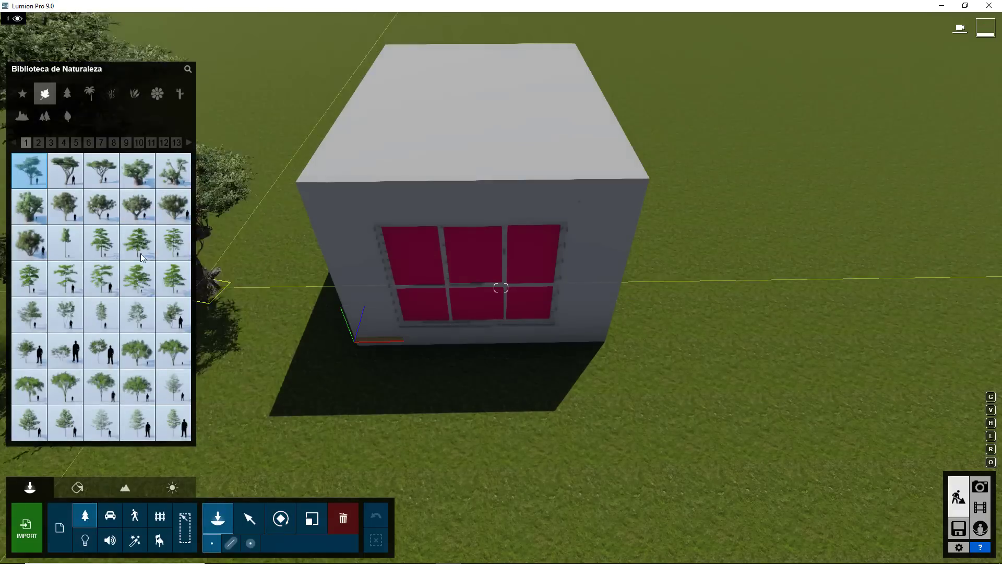
click(96, 212)
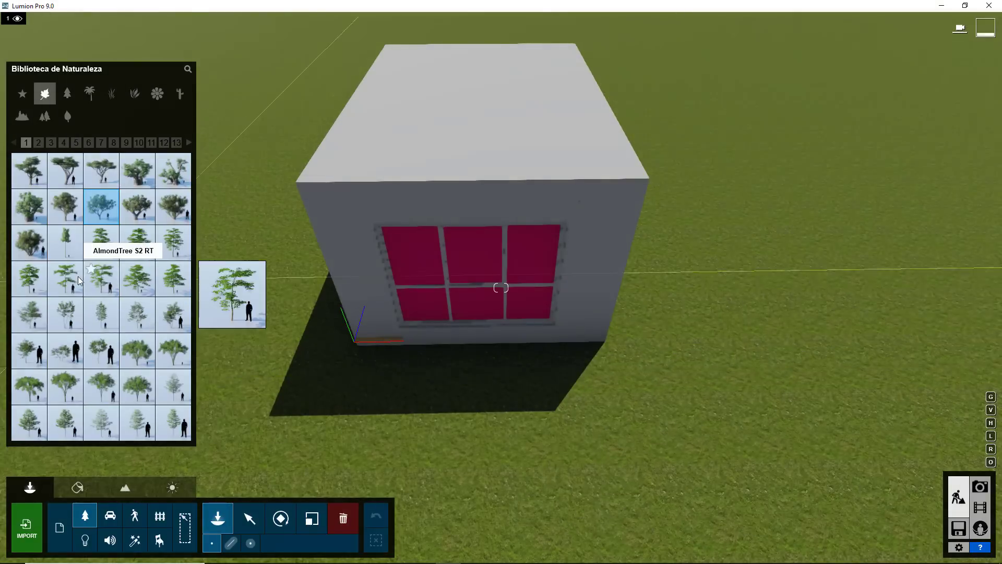
click(104, 273)
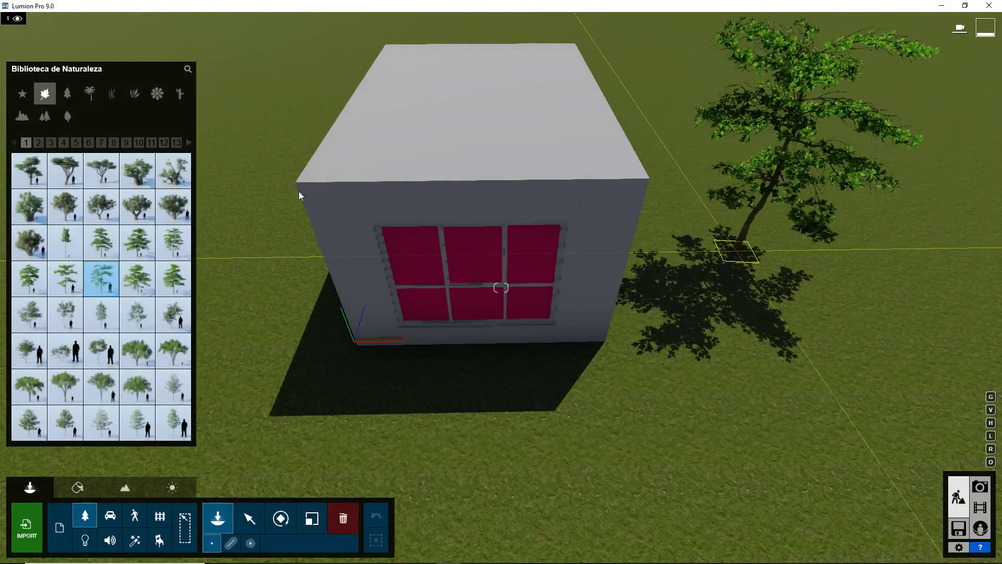
click(113, 517)
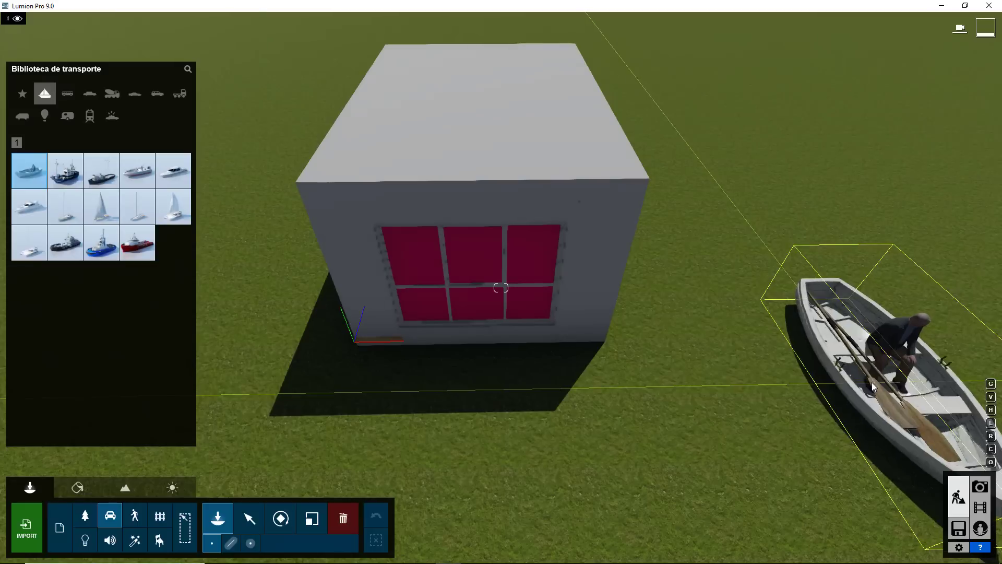
click(136, 518)
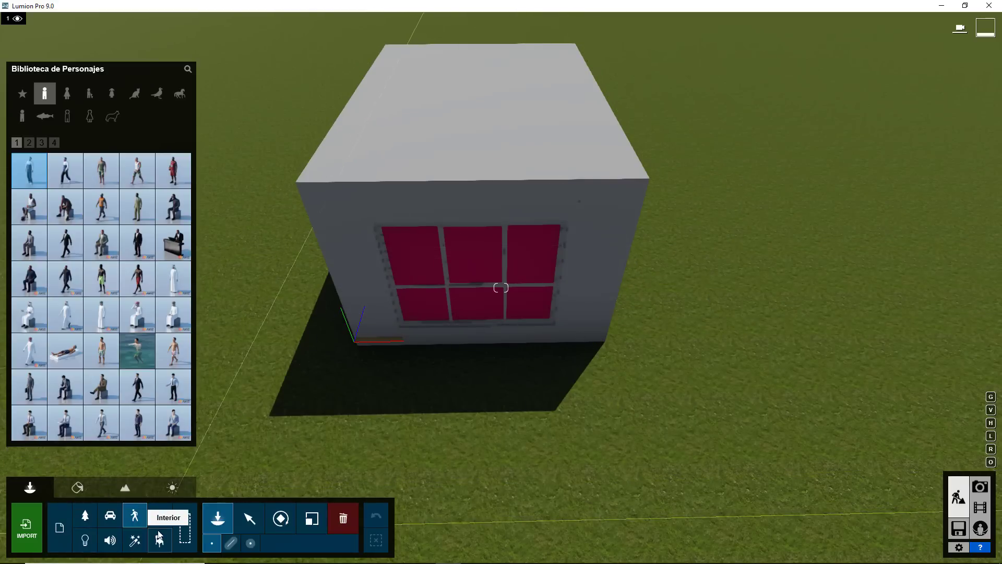
Pick the pink window in Materiales, cancel without changes, and switch to the Paisaje terrain tools.
click(75, 489)
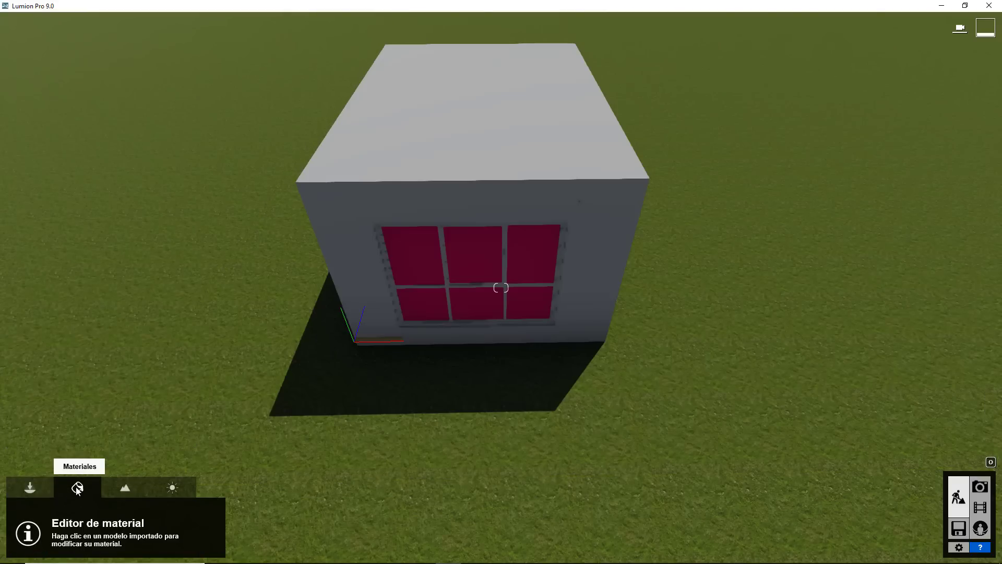
click(440, 215)
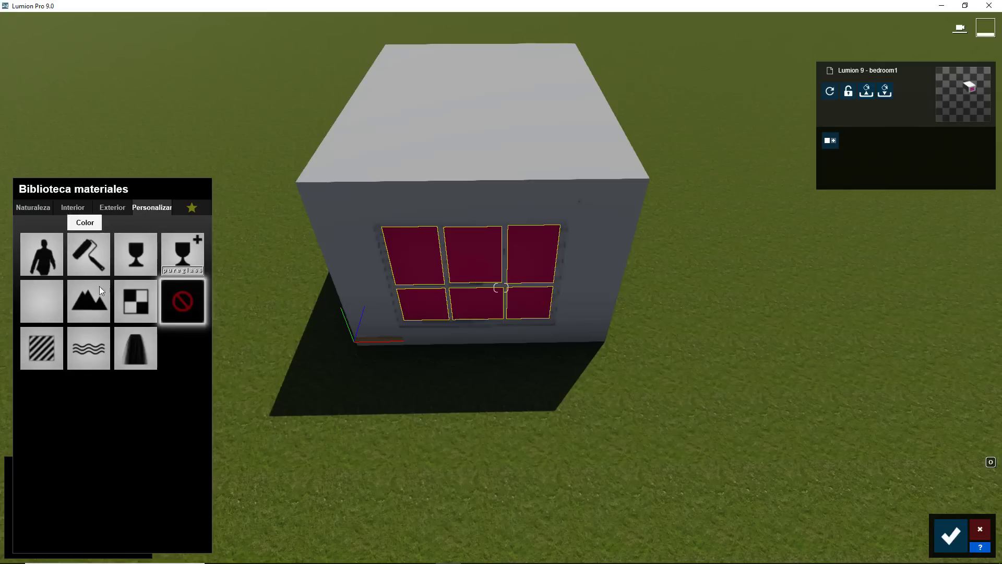
click(981, 531)
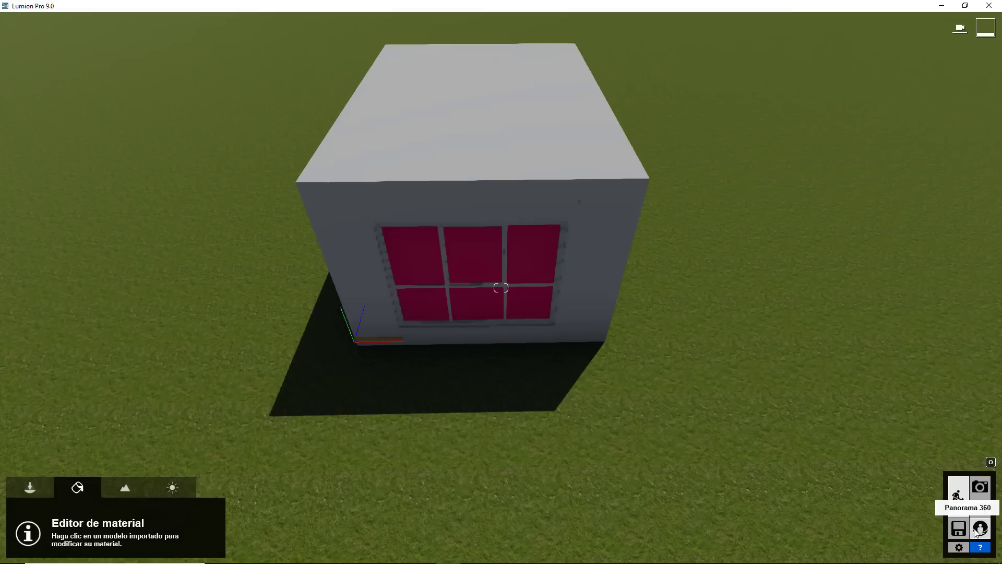
click(126, 488)
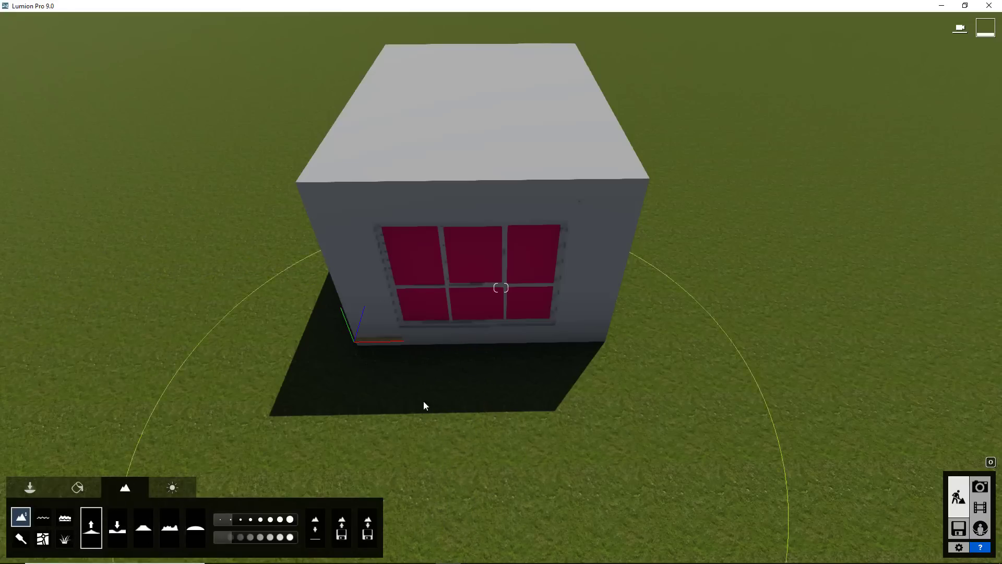
In the Tiempo settings, swing the sun south, lower it for longer shadows, and increase cloud cover.
click(157, 491)
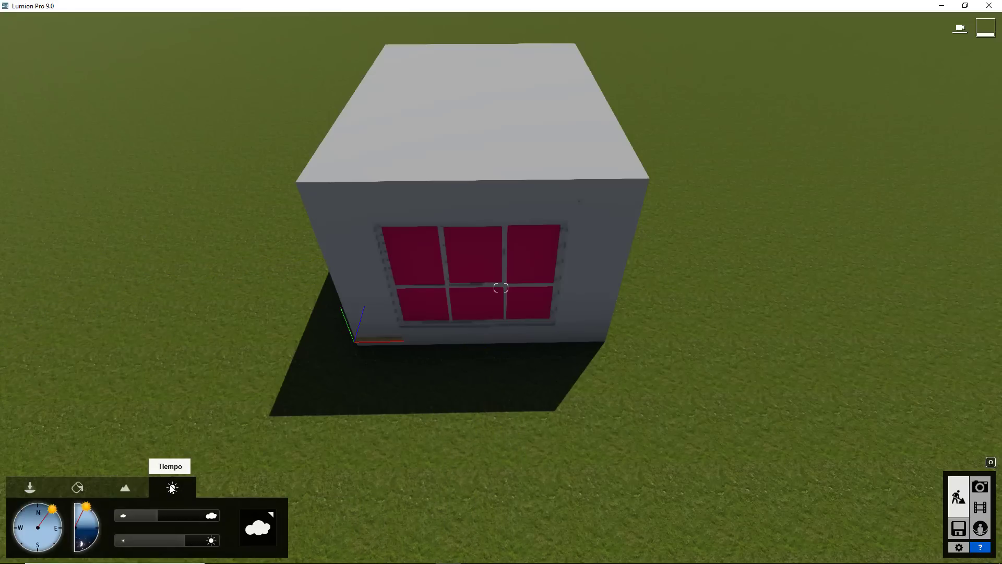
scroll(222, 446, down, 5)
right_drag(222, 445, 197, 488)
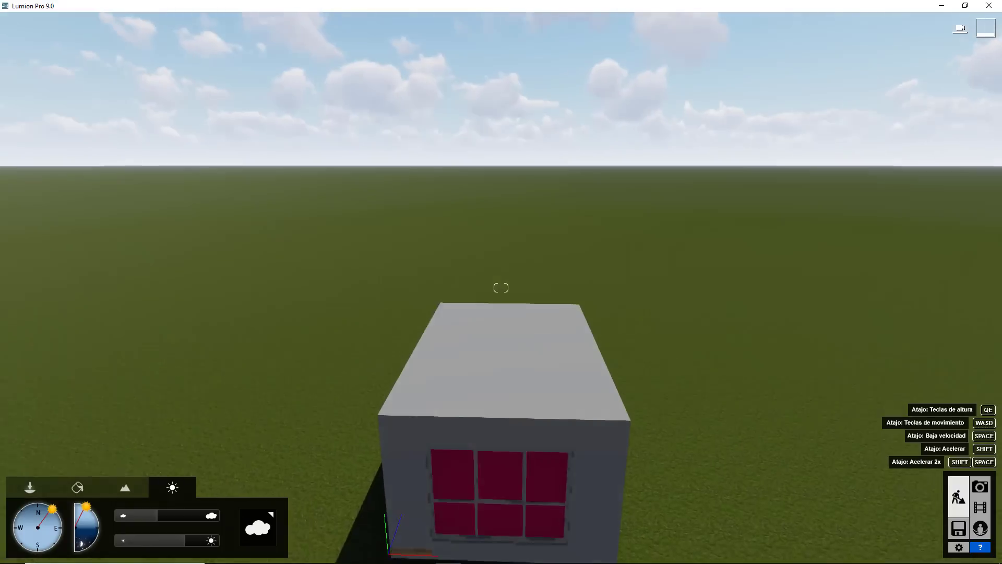
mouse_move(53, 508)
mouse_down()
mouse_move(48, 558)
mouse_move(60, 537)
mouse_up()
mouse_move(86, 506)
mouse_down()
mouse_move(102, 517)
mouse_move(88, 507)
mouse_move(166, 517)
mouse_move(195, 548)
mouse_up()
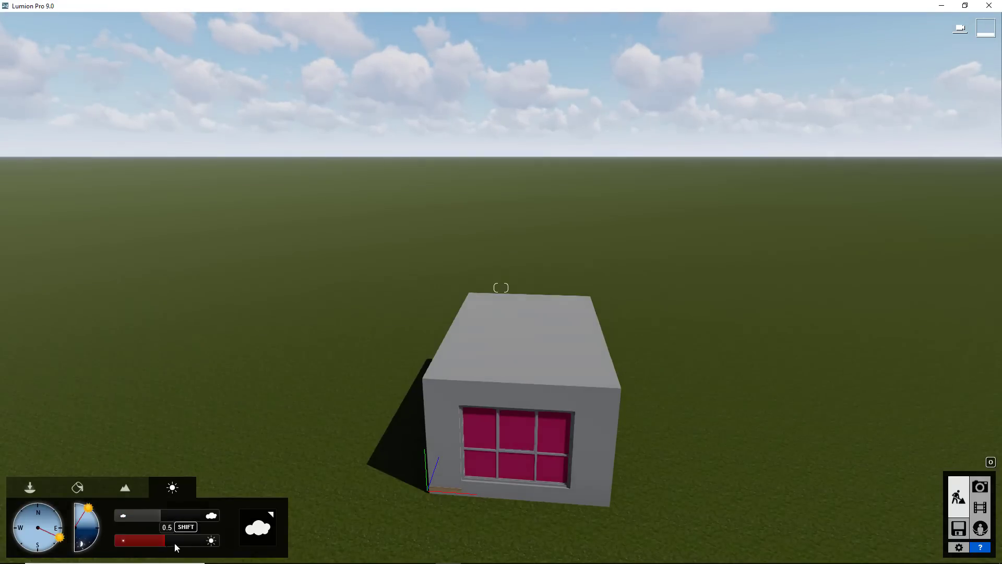
drag(167, 517, 176, 521)
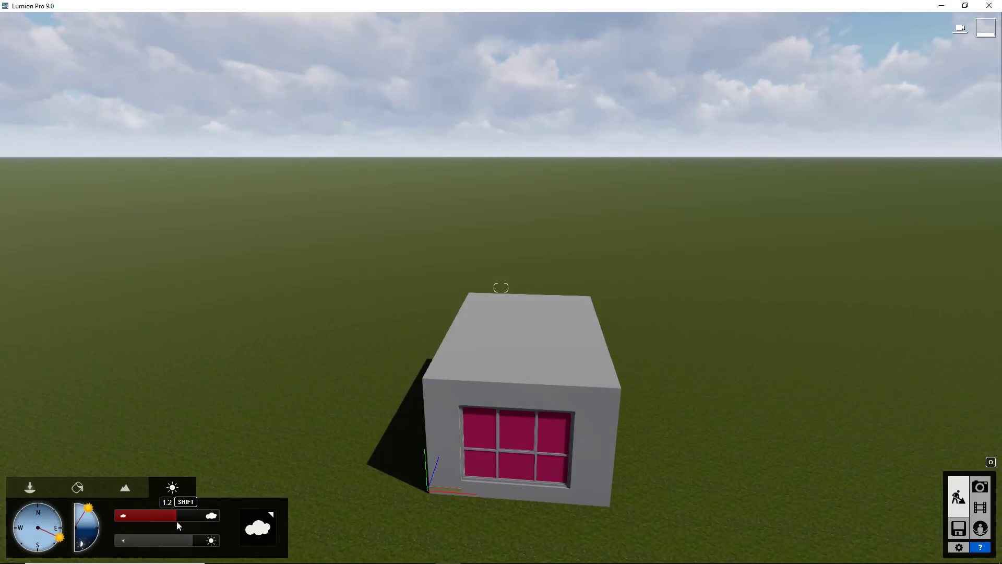
Move the sun back toward the north and reframe the camera over the house.
mouse_move(173, 441)
right_down()
mouse_move(304, 450)
mouse_move(292, 444)
right_up()
scroll(305, 450, down, 3)
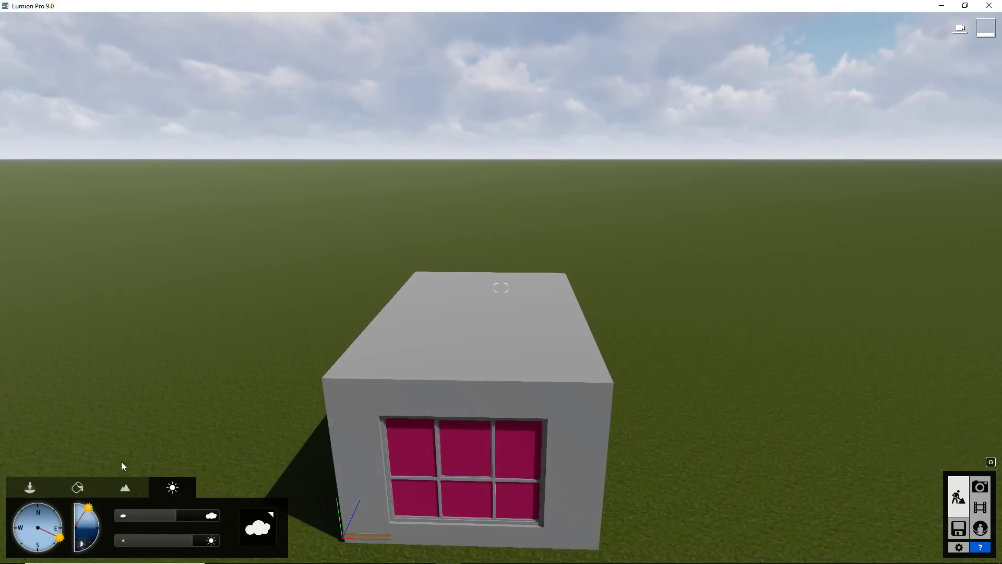
drag(59, 537, 51, 510)
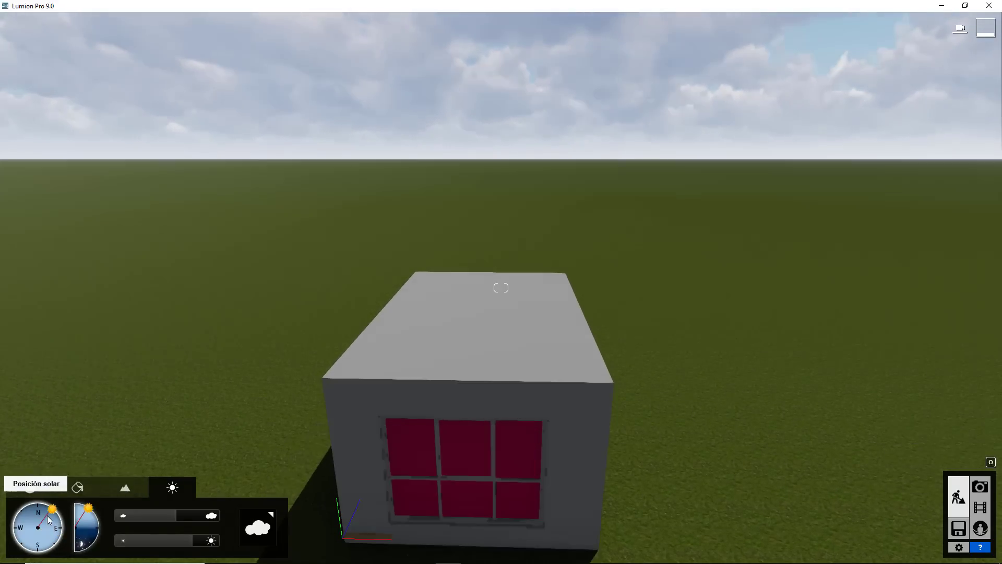
scroll(177, 424, down, 3)
mouse_move(177, 424)
right_down()
mouse_move(255, 434)
mouse_move(355, 405)
right_up()
scroll(255, 427, up, 3)
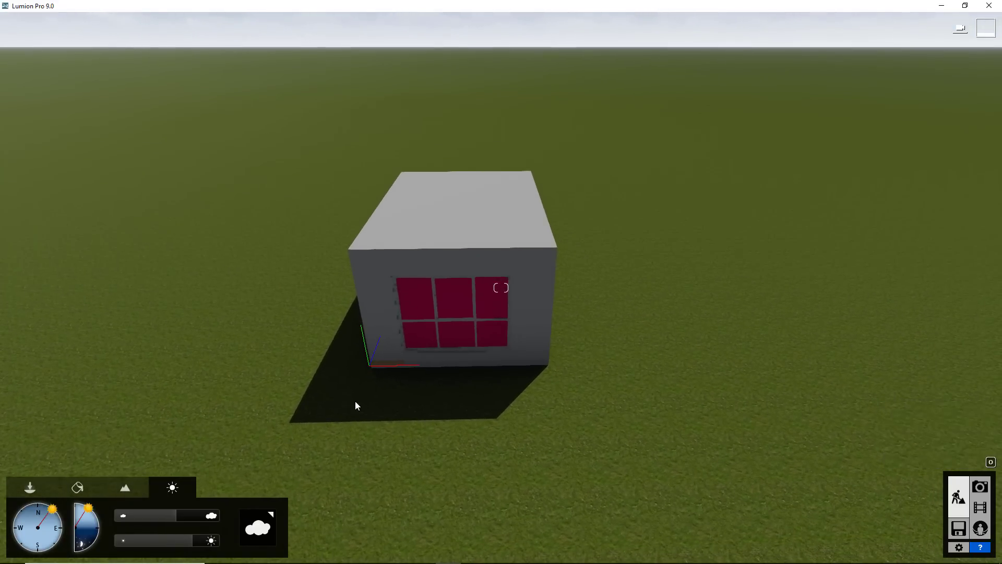
Return to the Objects tools with the Seleccionar move tool active, tilting the view slightly down.
click(30, 486)
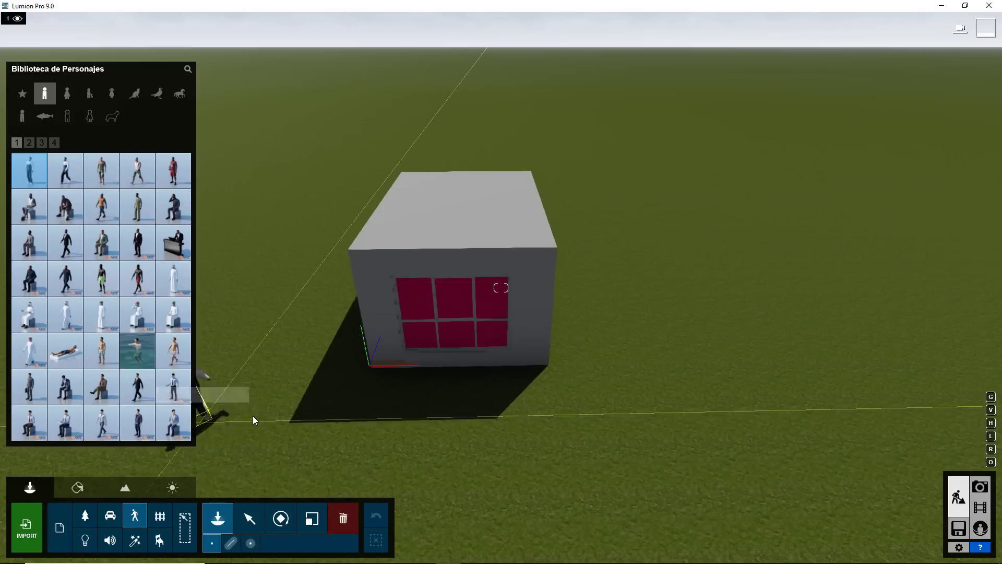
click(251, 518)
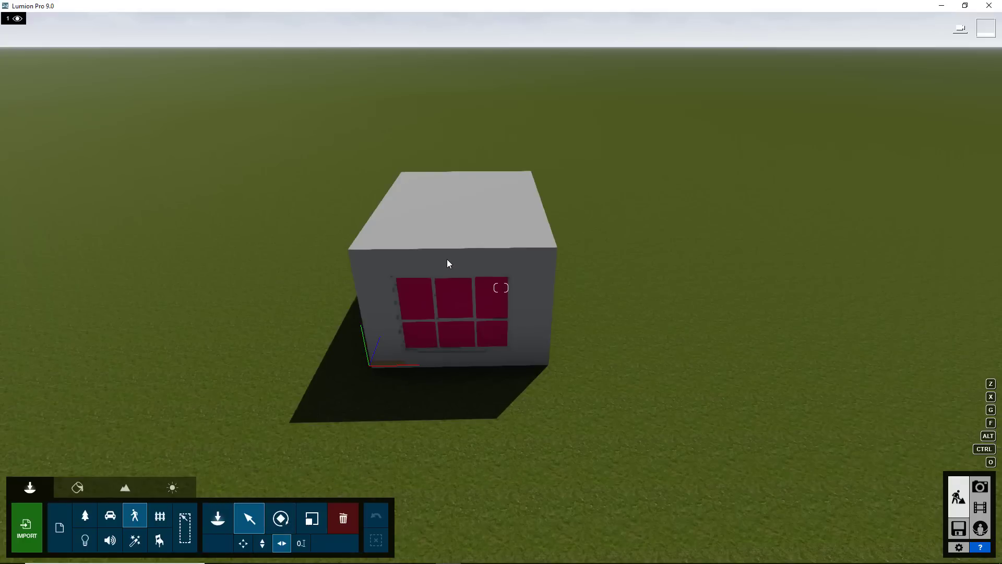
right_drag(455, 284, 437, 320)
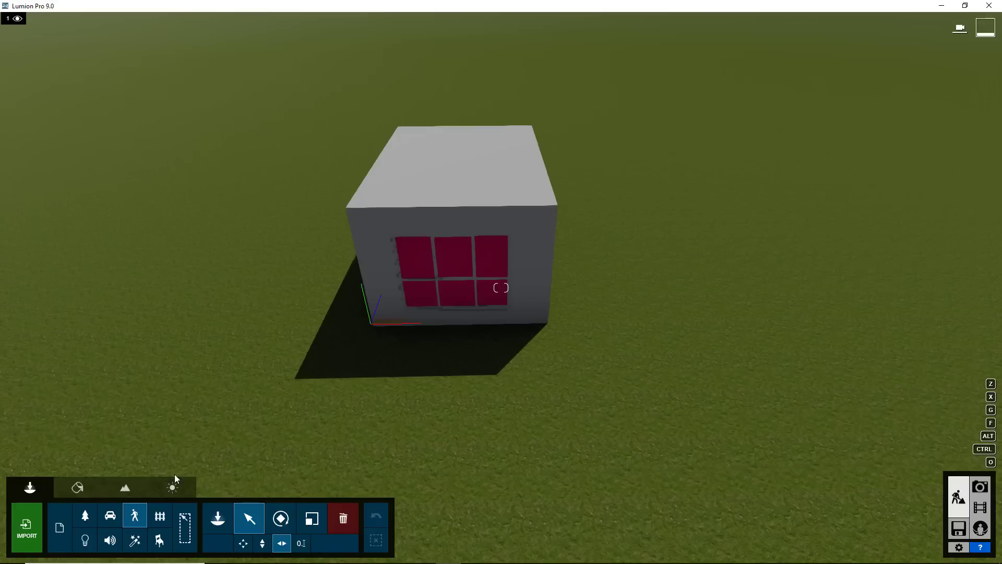
Select the imported bedroom box, try a roughly -40° Rotar tilt, then undo it back to 0°.
click(59, 541)
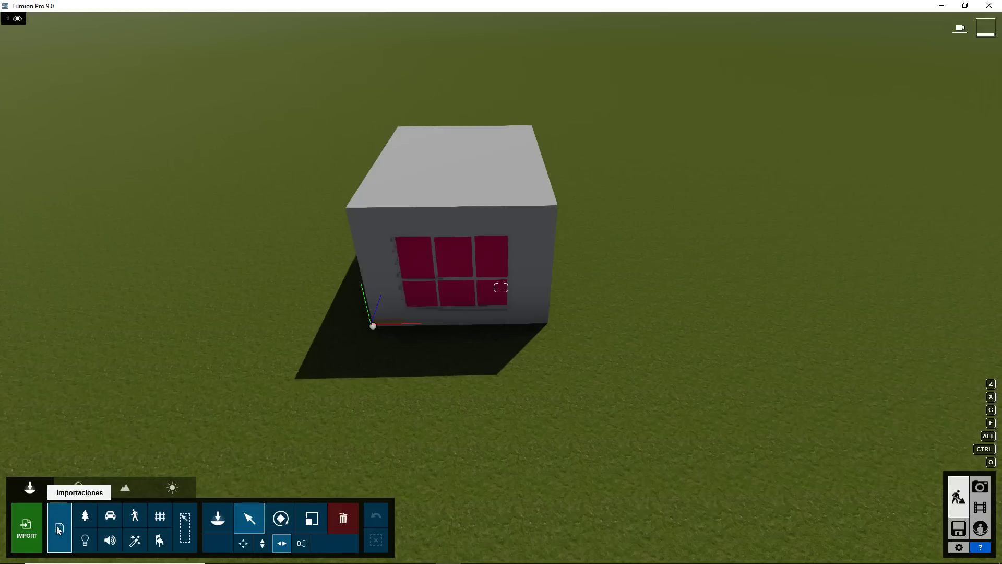
click(396, 250)
mouse_move(631, 340)
right_down()
mouse_move(526, 292)
mouse_move(584, 218)
right_up()
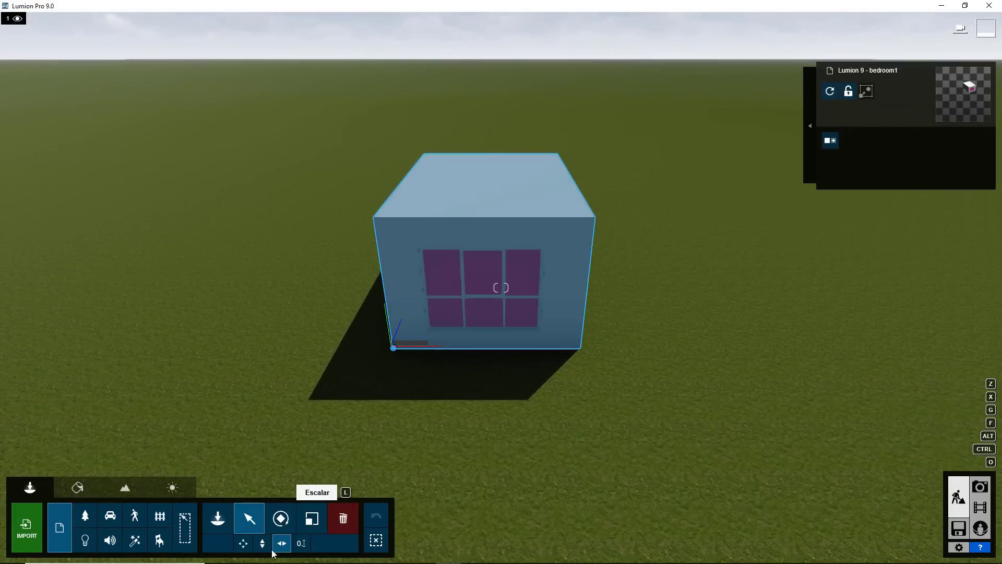
click(281, 517)
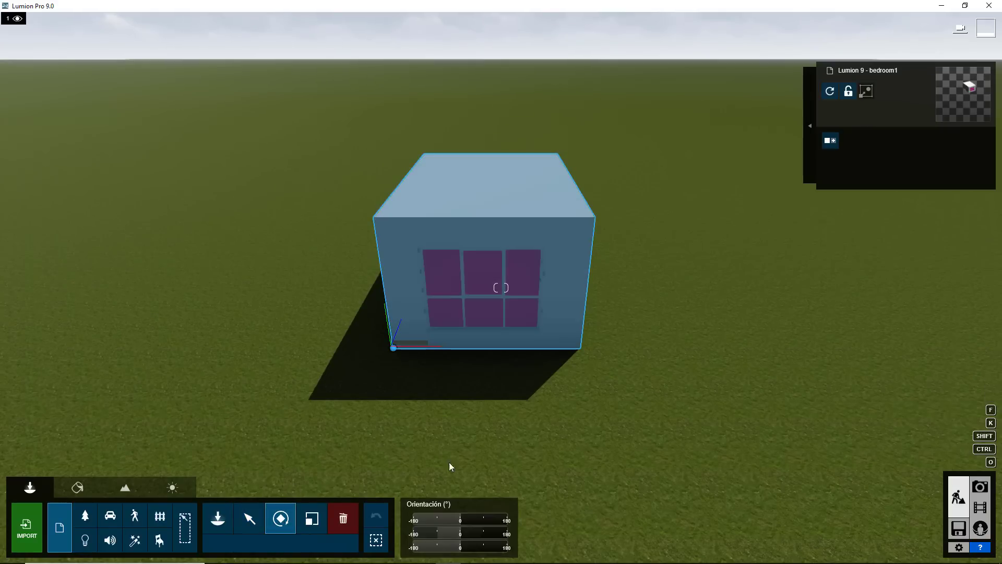
mouse_move(460, 520)
drag(461, 521, 459, 535)
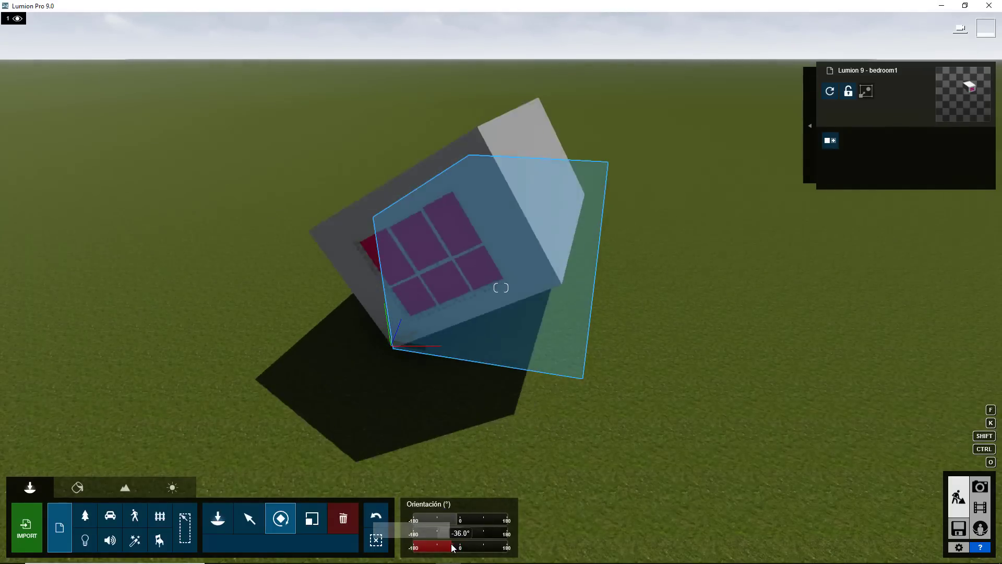
click(461, 549)
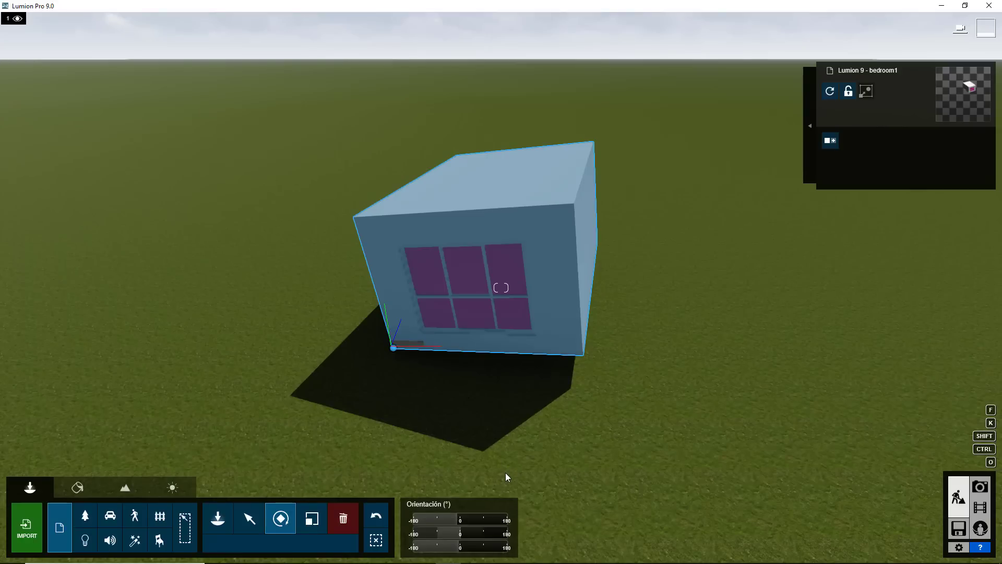
click(380, 515)
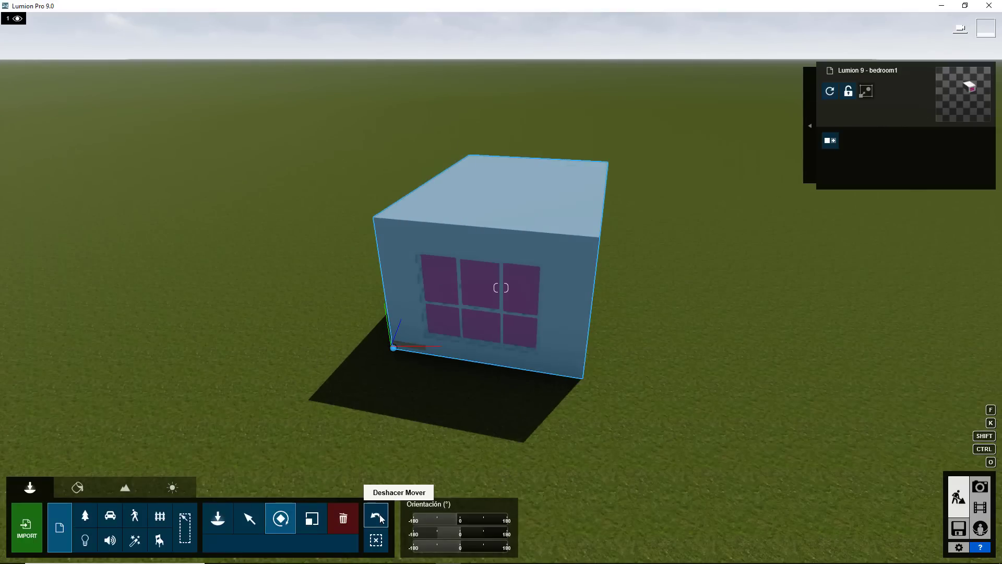
click(380, 515)
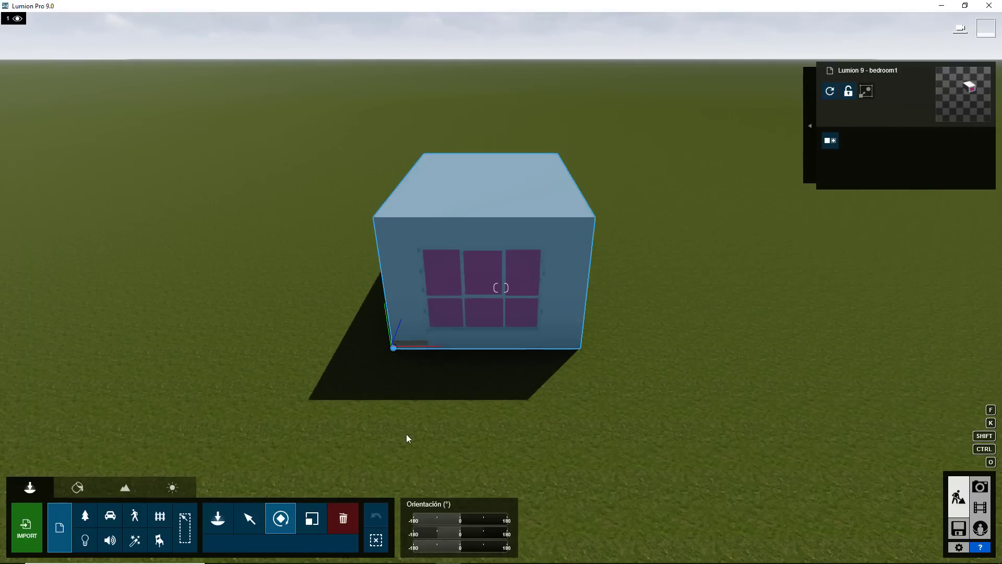
Trial-resize the box with Escalar, raise it with Moverse hacia arriba, then undo the height change.
click(311, 518)
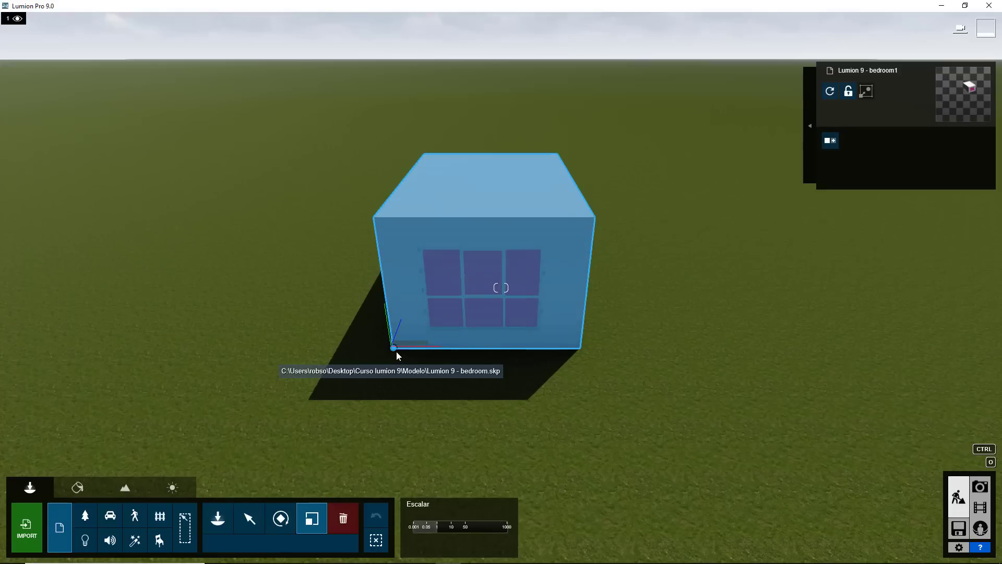
mouse_move(396, 350)
mouse_down()
mouse_move(375, 376)
mouse_move(406, 354)
mouse_up()
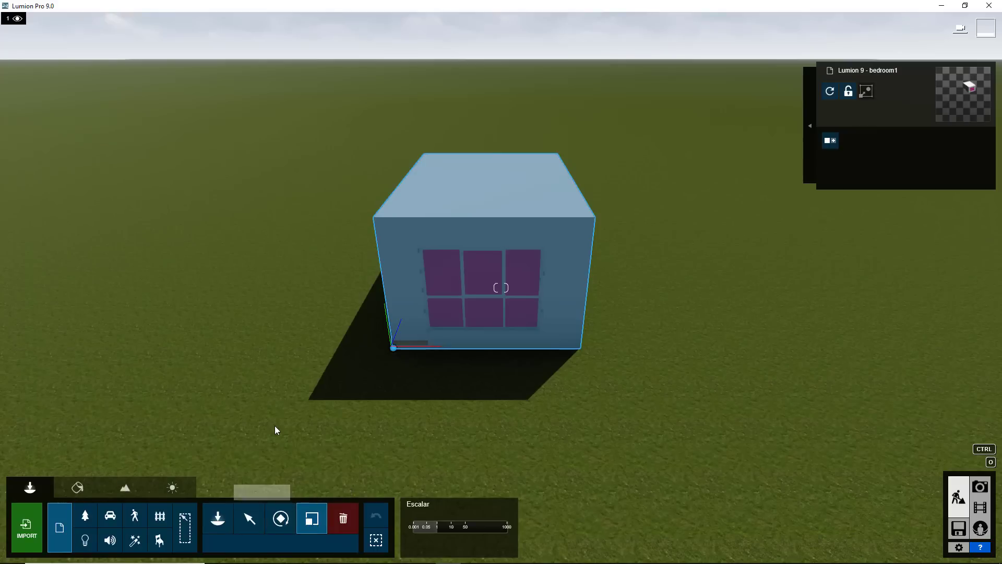
click(249, 520)
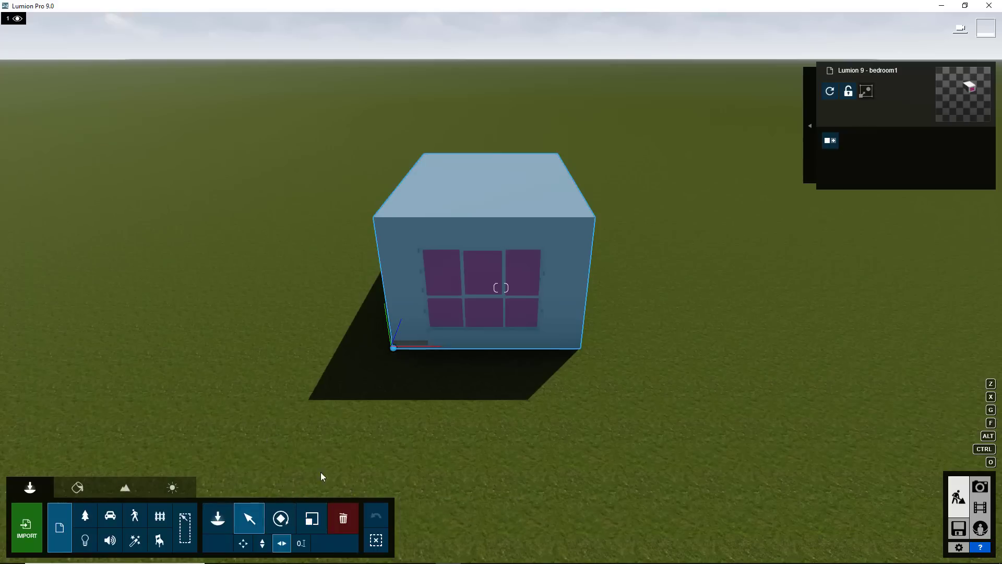
click(262, 543)
mouse_move(394, 348)
mouse_down()
mouse_move(402, 361)
mouse_move(404, 320)
mouse_up()
click(374, 522)
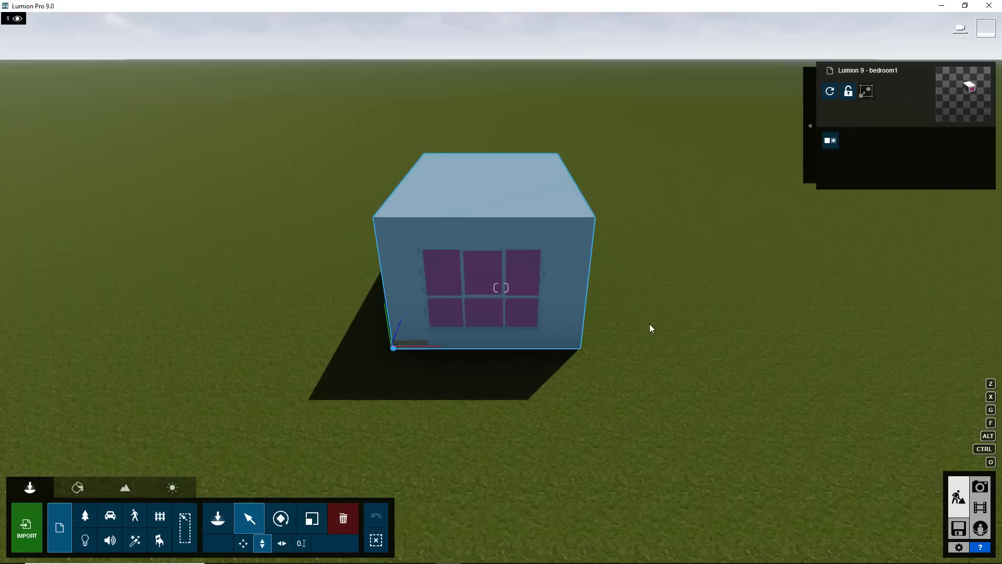
mouse_move(602, 227)
right_down()
mouse_move(621, 228)
mouse_move(145, 104)
right_up()
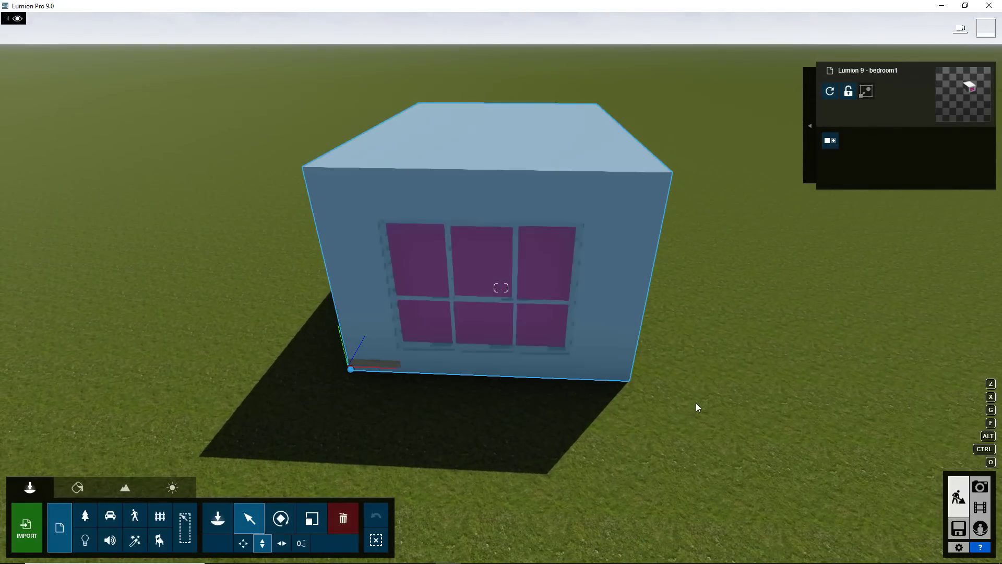
mouse_move(428, 517)
right_down()
mouse_move(413, 514)
mouse_move(490, 475)
right_up()
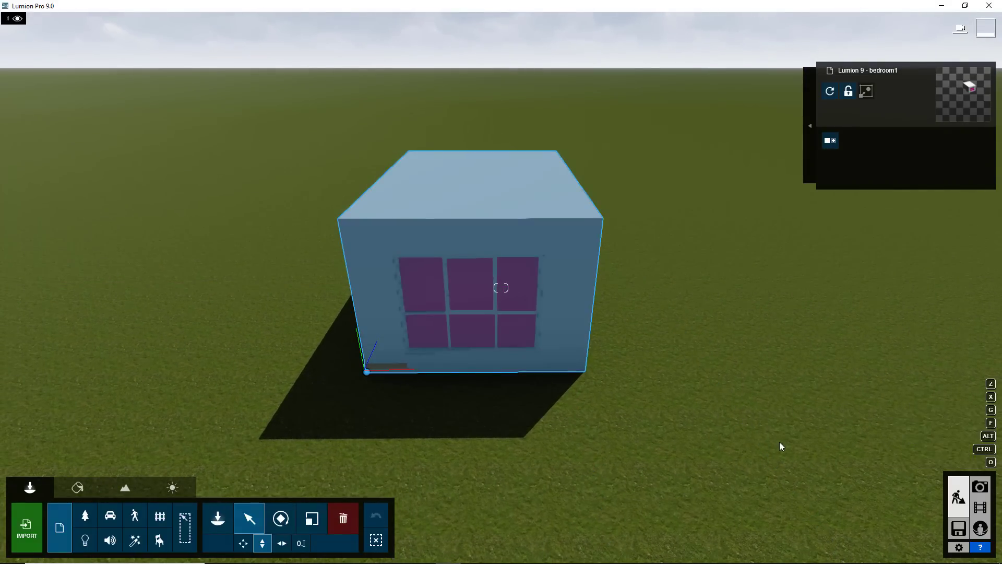